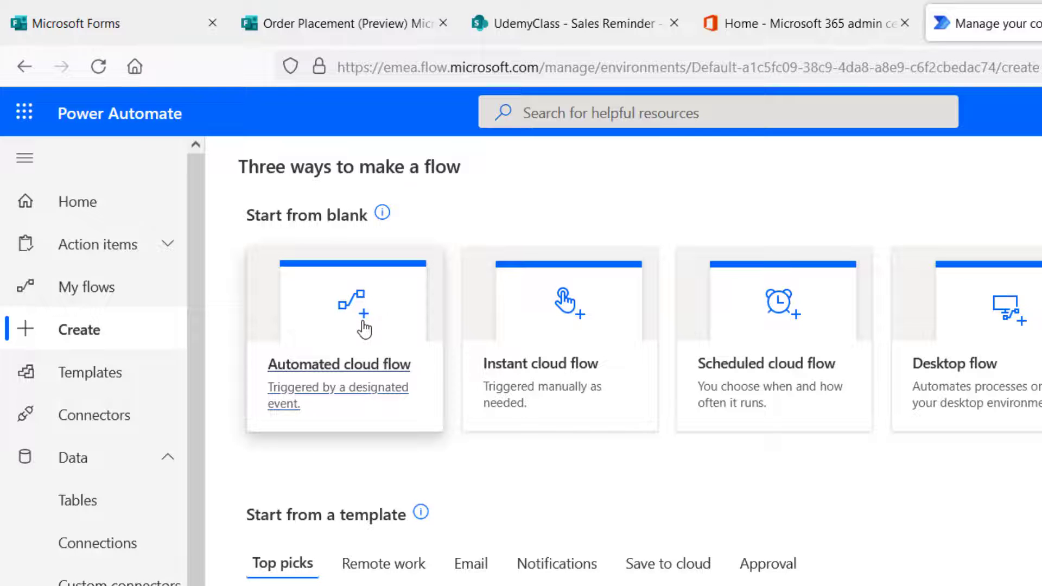
# Create automated flow 'Sales Order Placement' triggered by new responses to the Order Placement form.
pyautogui.click(364, 328)
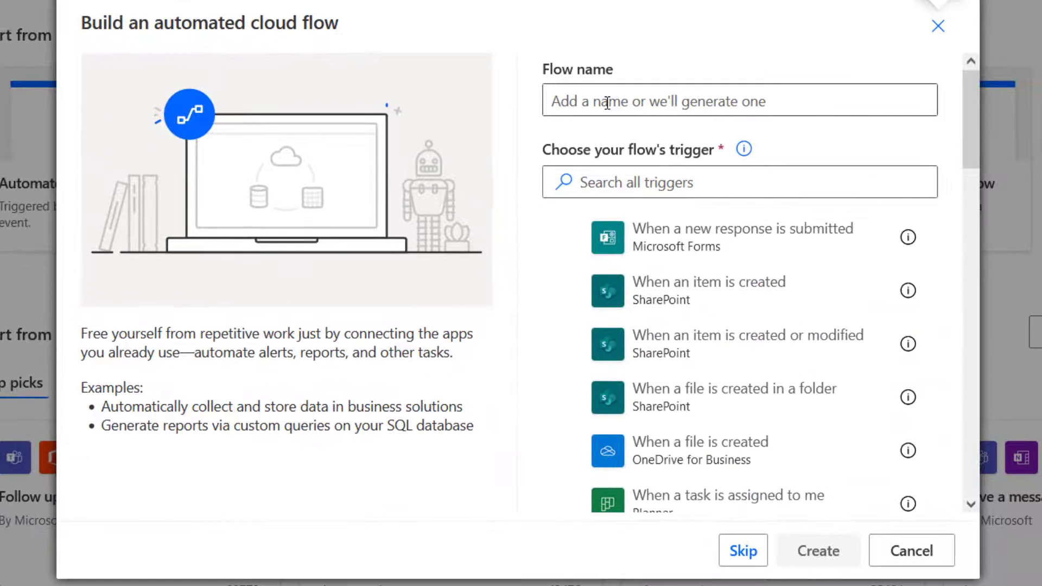
pyautogui.click(868, 276)
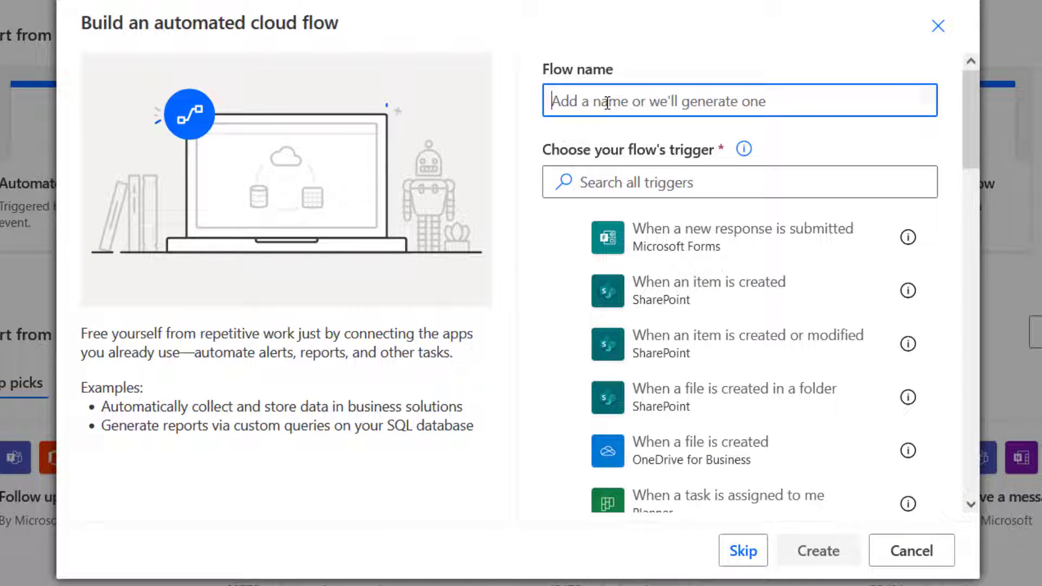
pyautogui.write('S')
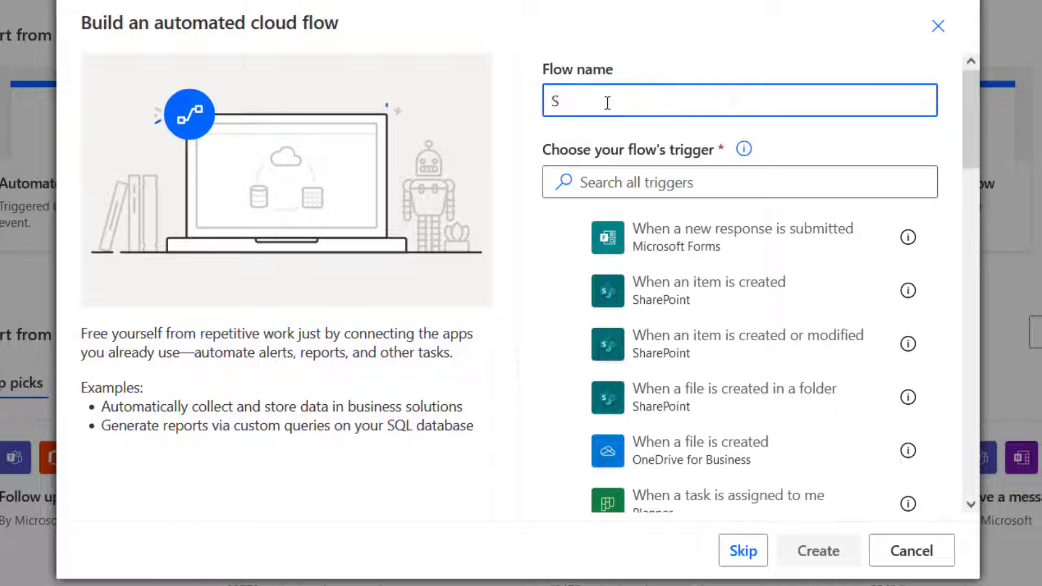
pyautogui.write('ales Order Placement')
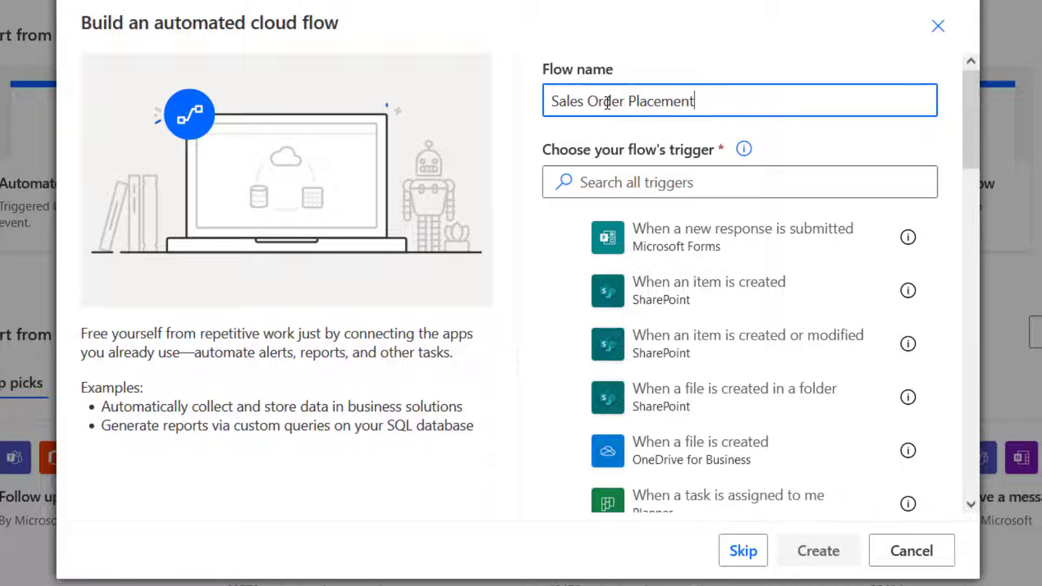
pyautogui.click(721, 239)
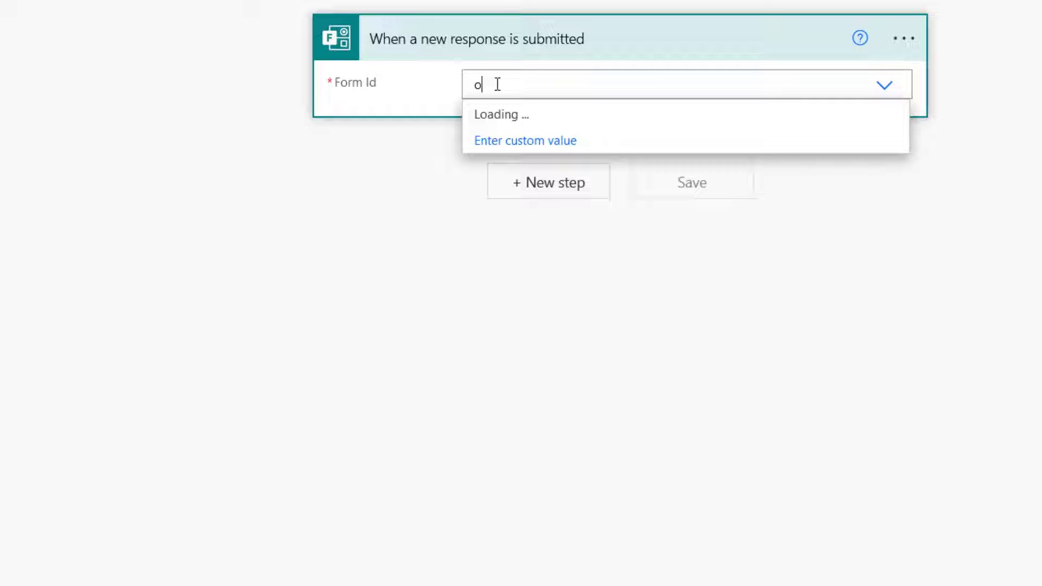
pyautogui.write('rder')
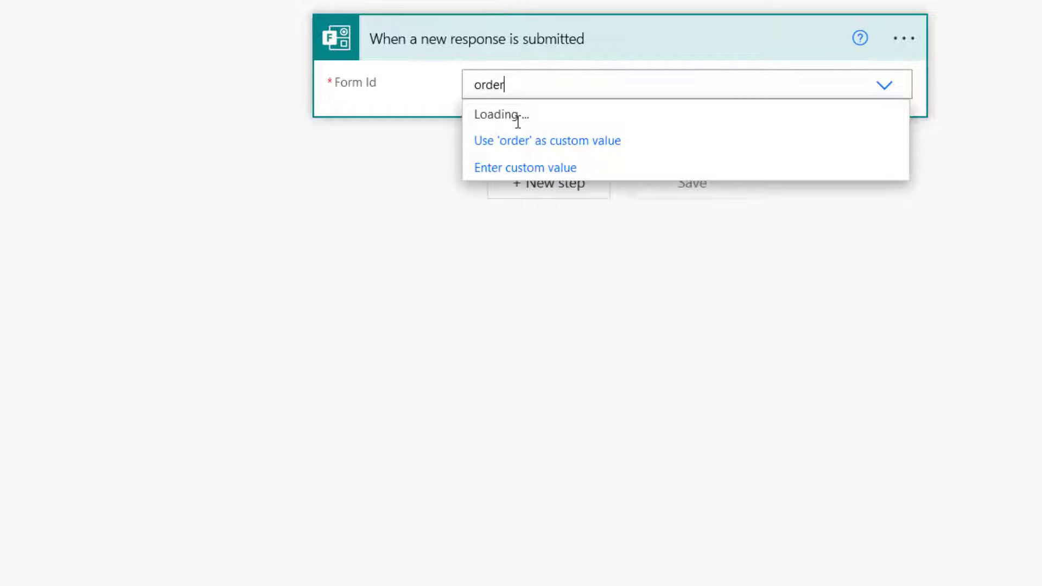
pyautogui.click(522, 128)
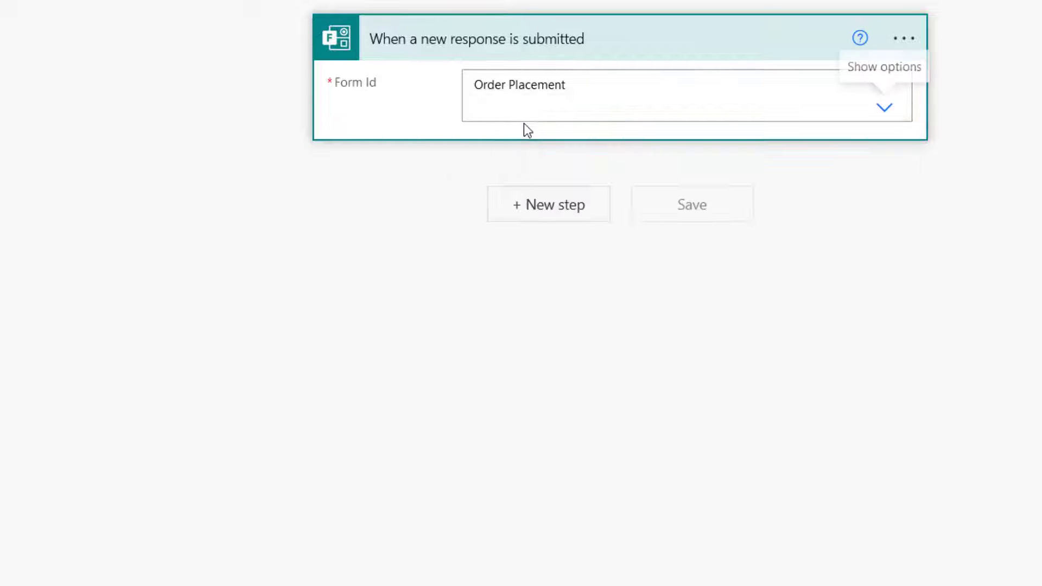
# Add Get response details for the Order Placement form, using the trigger's Response Id.
pyautogui.click(546, 215)
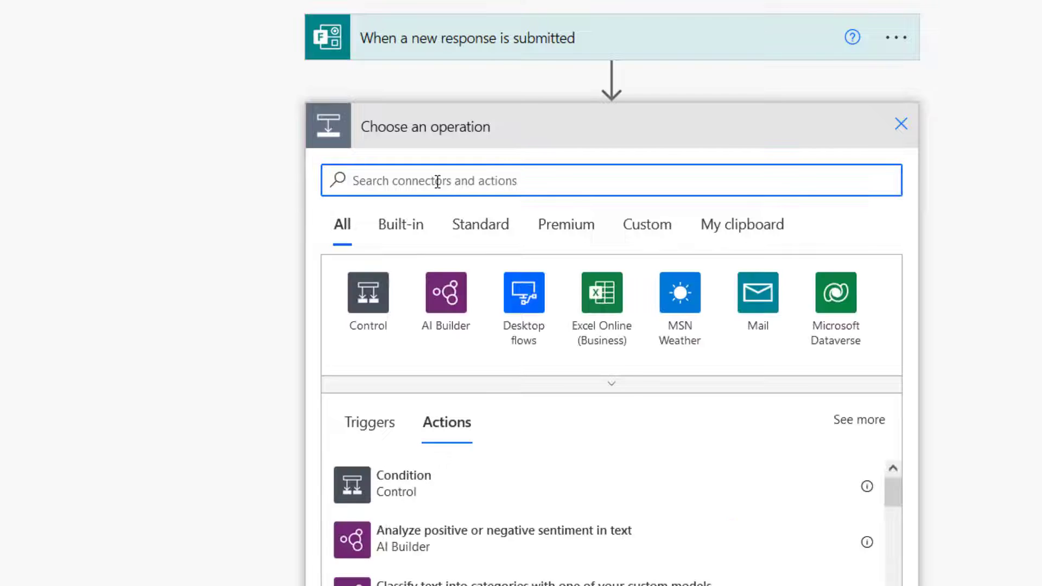
pyautogui.write('get response')
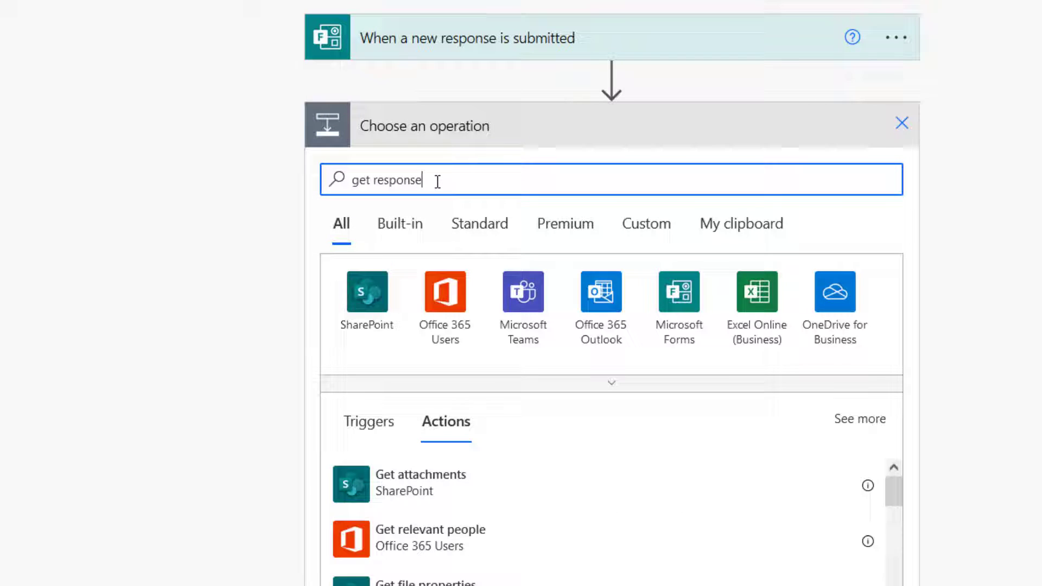
pyautogui.click(420, 480)
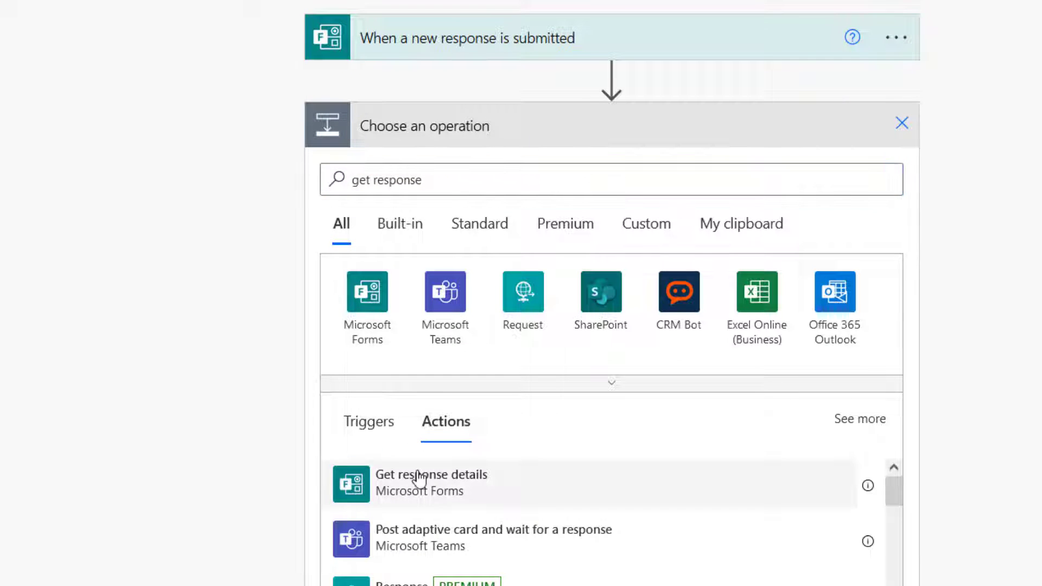
pyautogui.click(515, 169)
pyautogui.write('order')
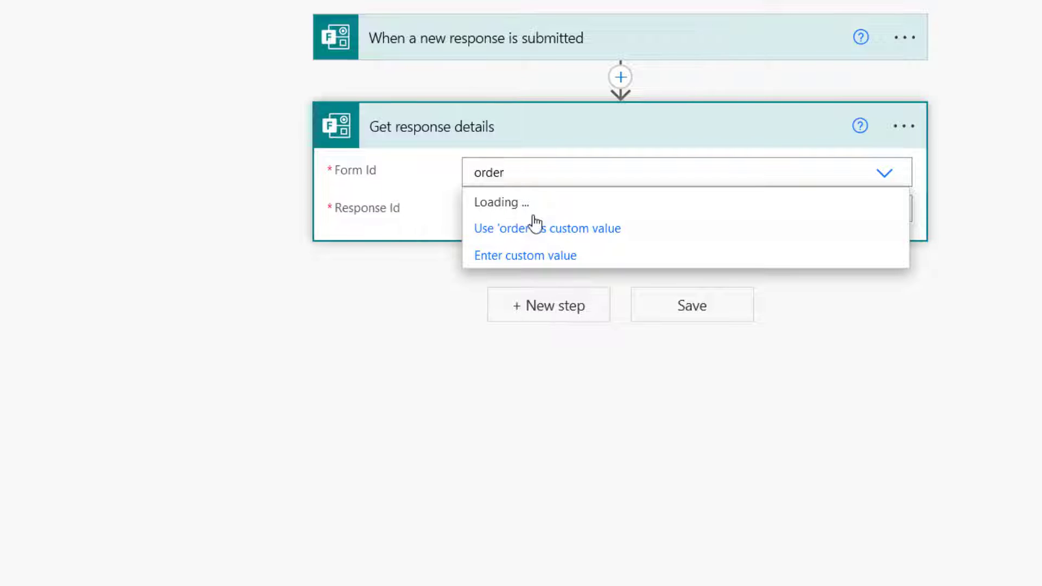
pyautogui.click(517, 213)
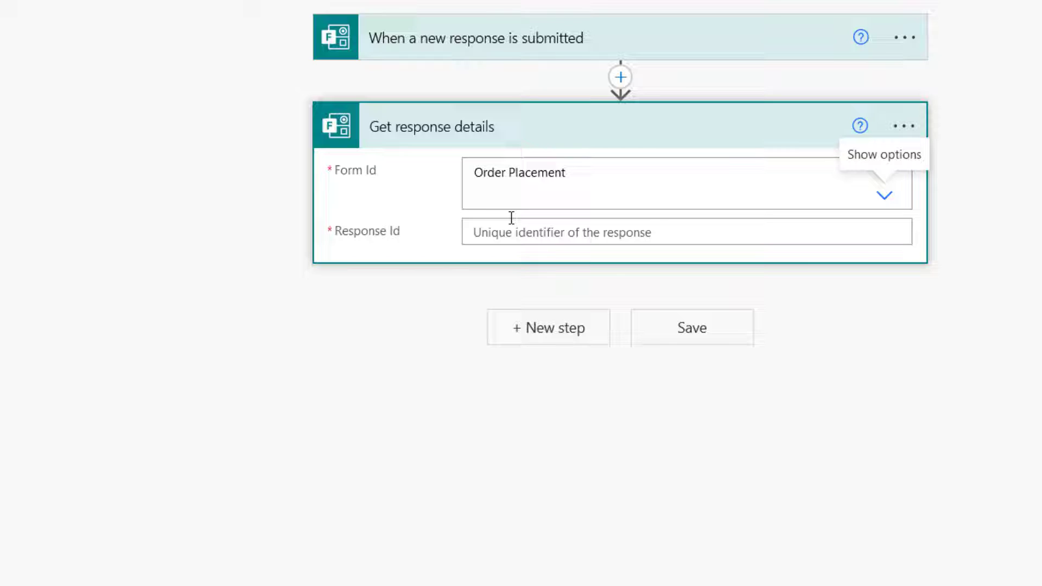
pyautogui.click(494, 230)
pyautogui.click(848, 488)
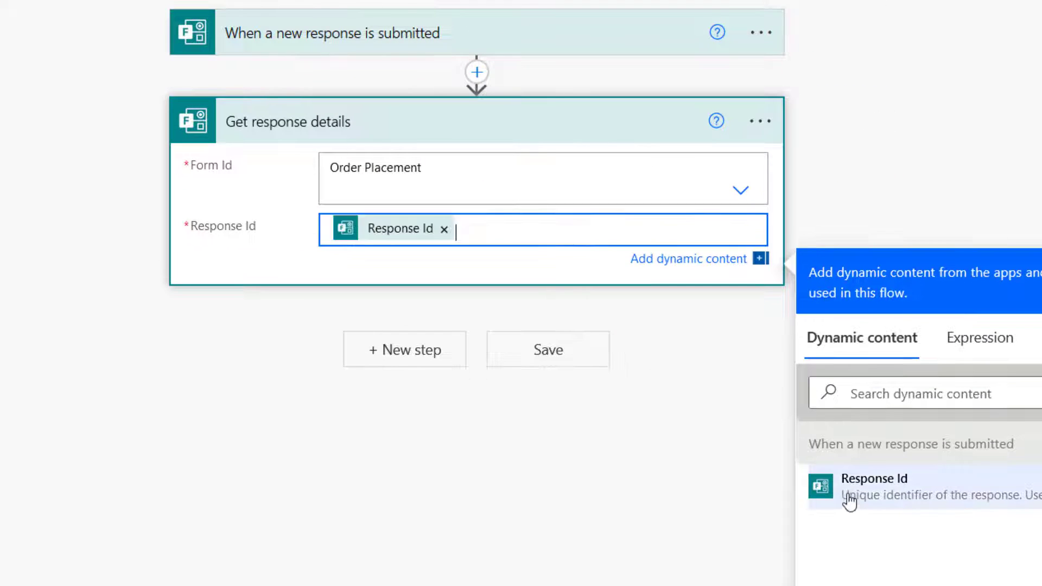
# Add Office 365 Get user profile (V2) with User (UPN) set to Responders' Email.
pyautogui.click(397, 353)
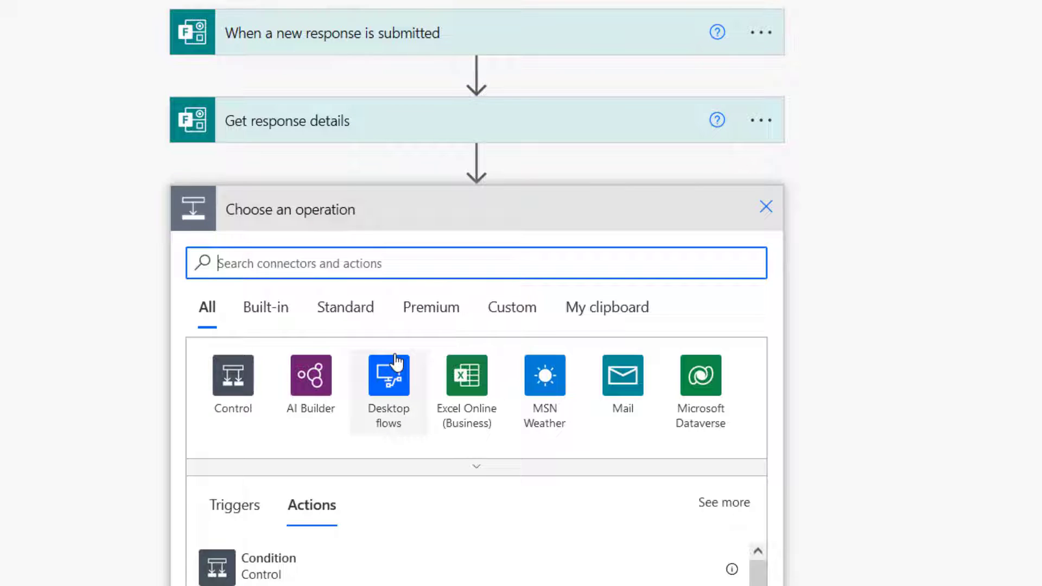
pyautogui.write('get user')
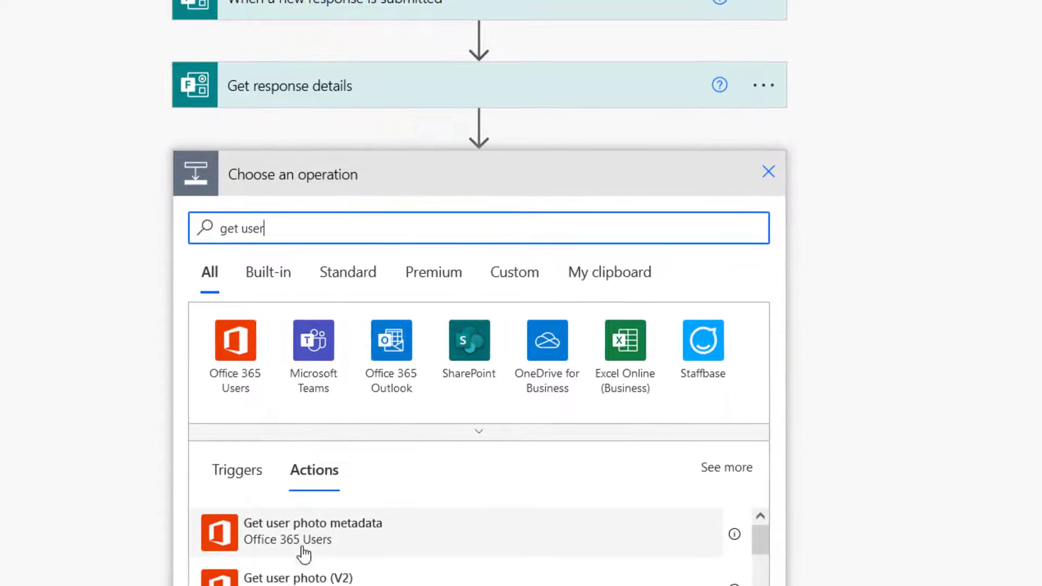
pyautogui.scroll(-2, 324, 562)
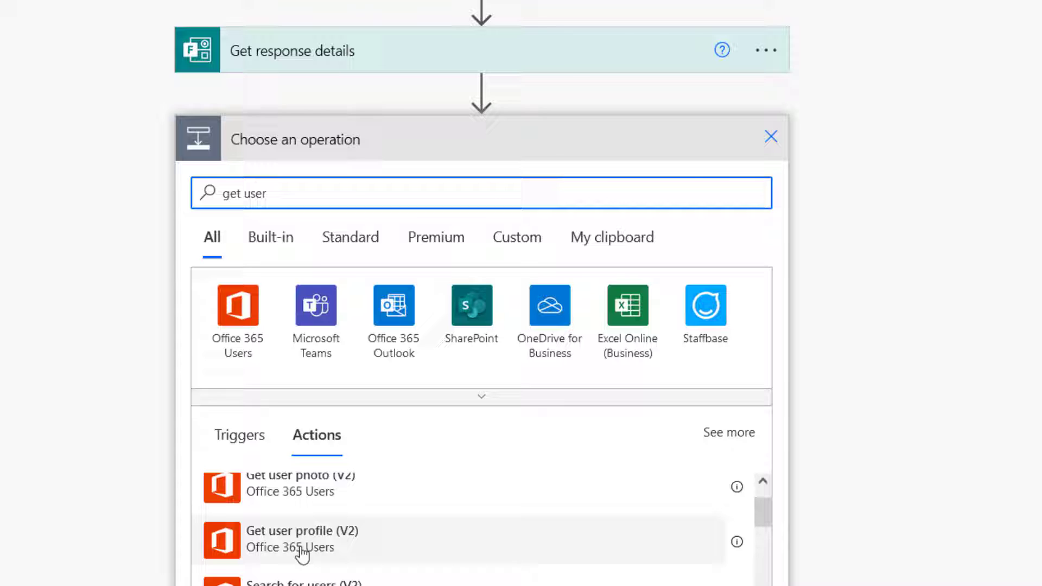
pyautogui.click(303, 552)
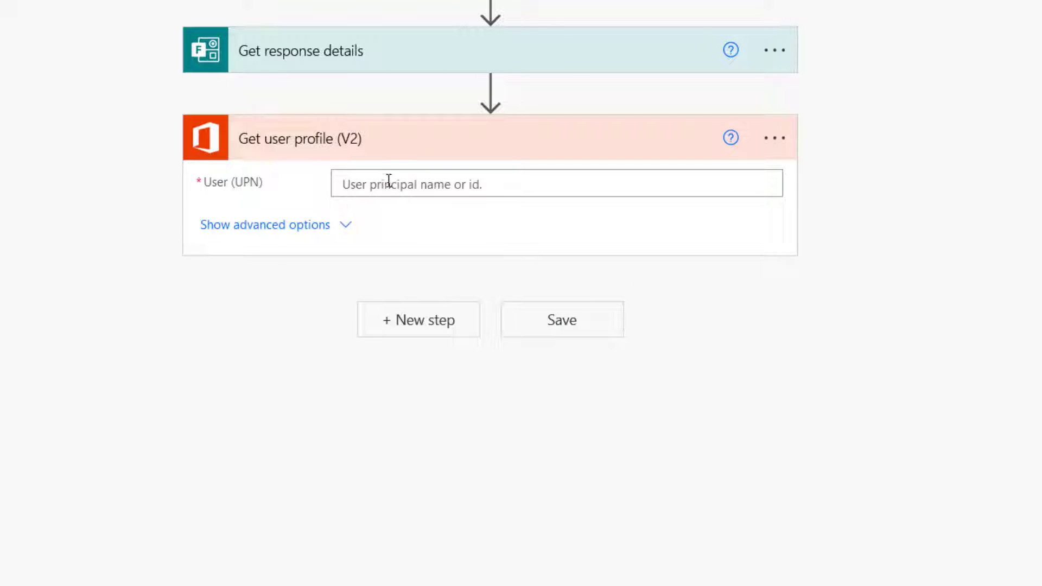
pyautogui.click(386, 181)
pyautogui.scroll(-6, 951, 431)
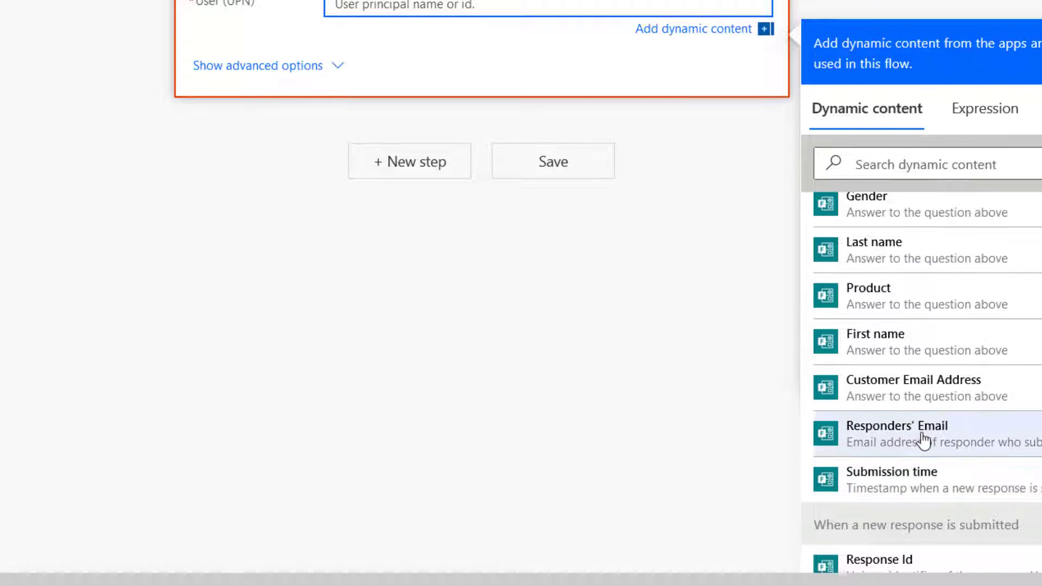
pyautogui.click(916, 441)
pyautogui.click(417, 177)
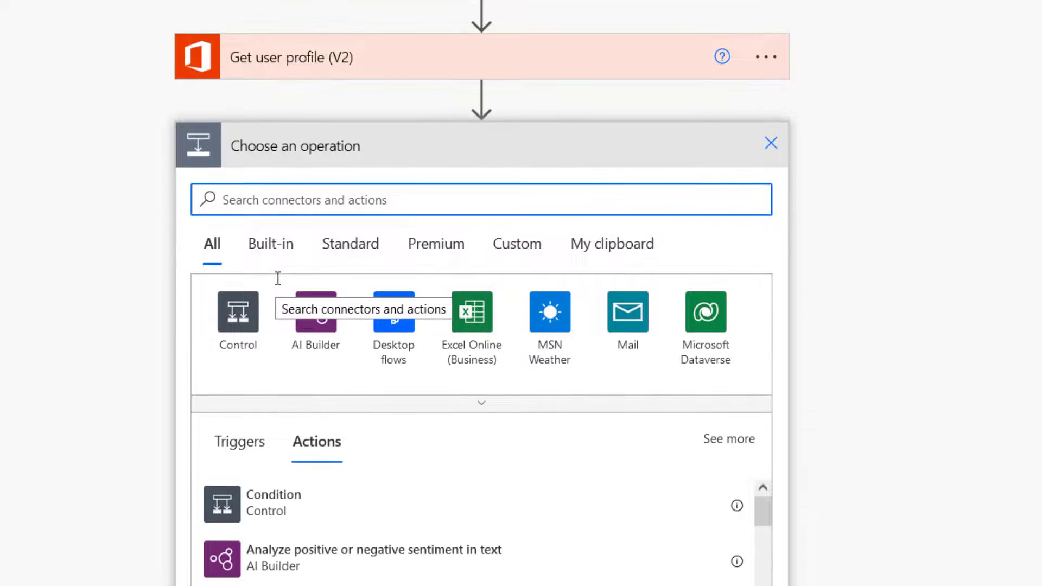
# Add the SQL Server connector's Insert row (V2) action to the flow.
pyautogui.write('sql')
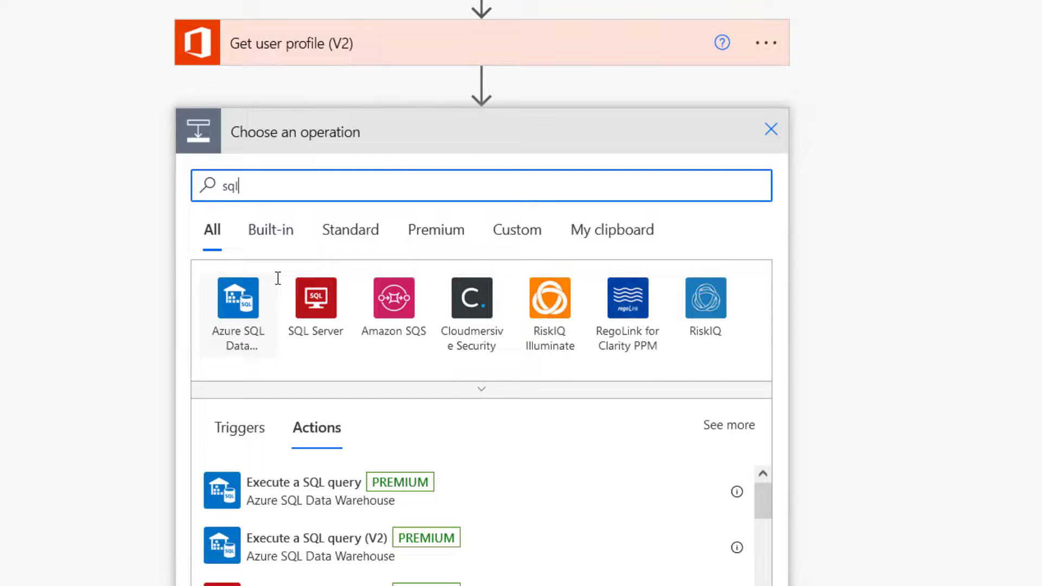
pyautogui.click(320, 302)
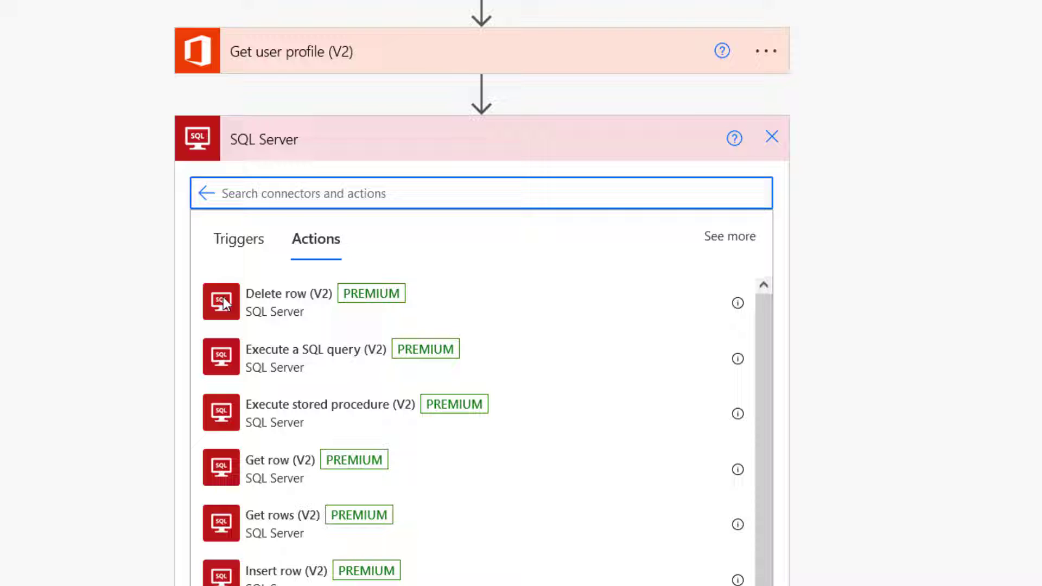
pyautogui.scroll(-4, 824, 342)
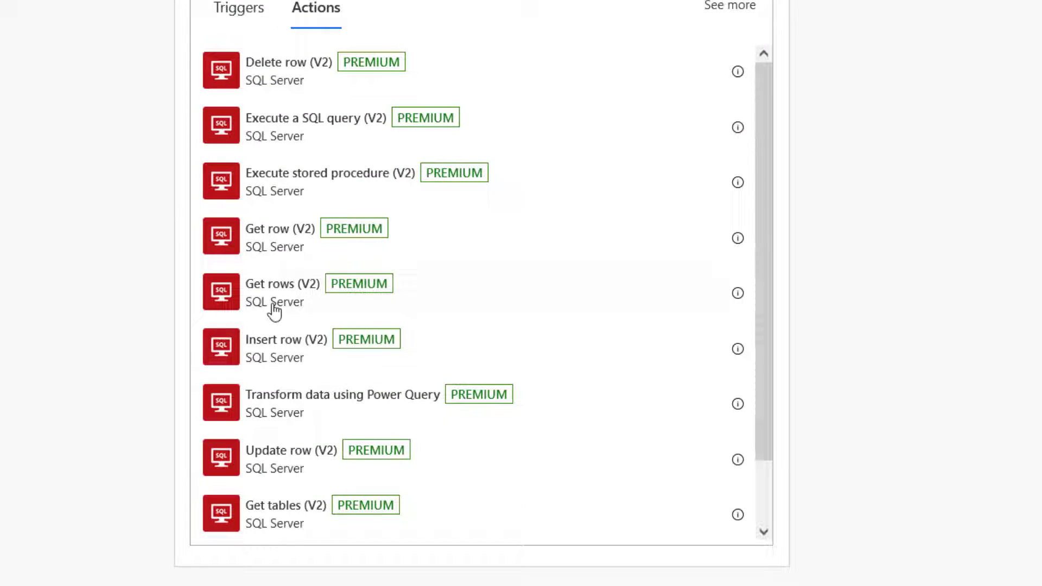
pyautogui.click(292, 353)
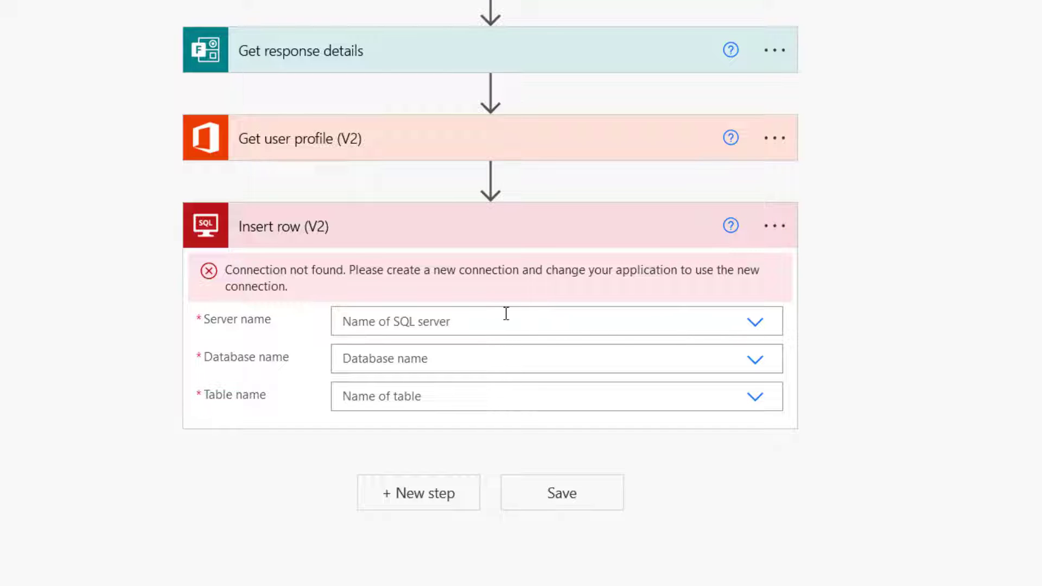
# Start a new Windows Authentication SQL connection with server OLACHARLES\SQLEXPRESS.
pyautogui.click(775, 226)
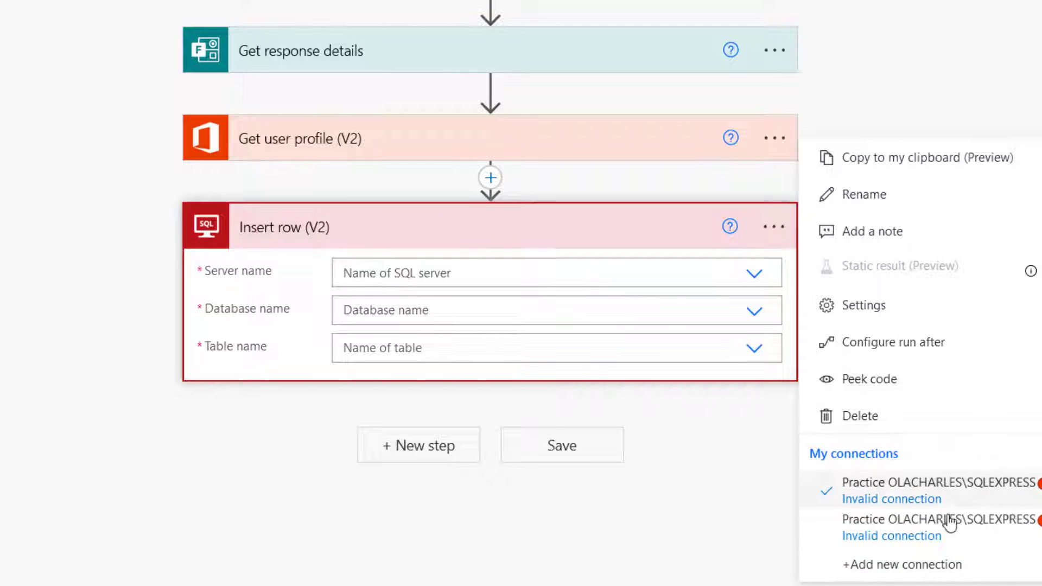
pyautogui.click(883, 566)
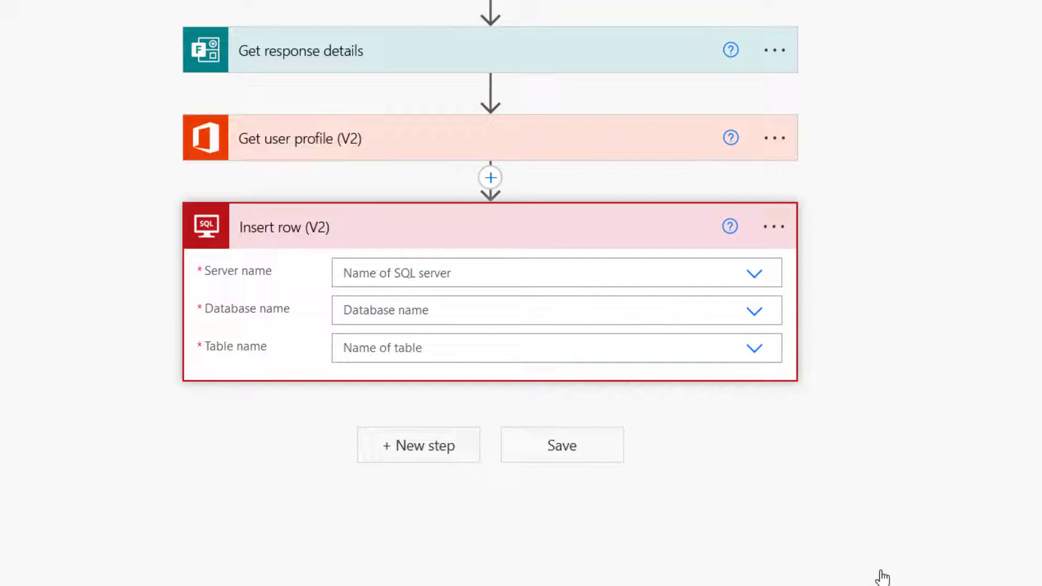
pyautogui.click(440, 332)
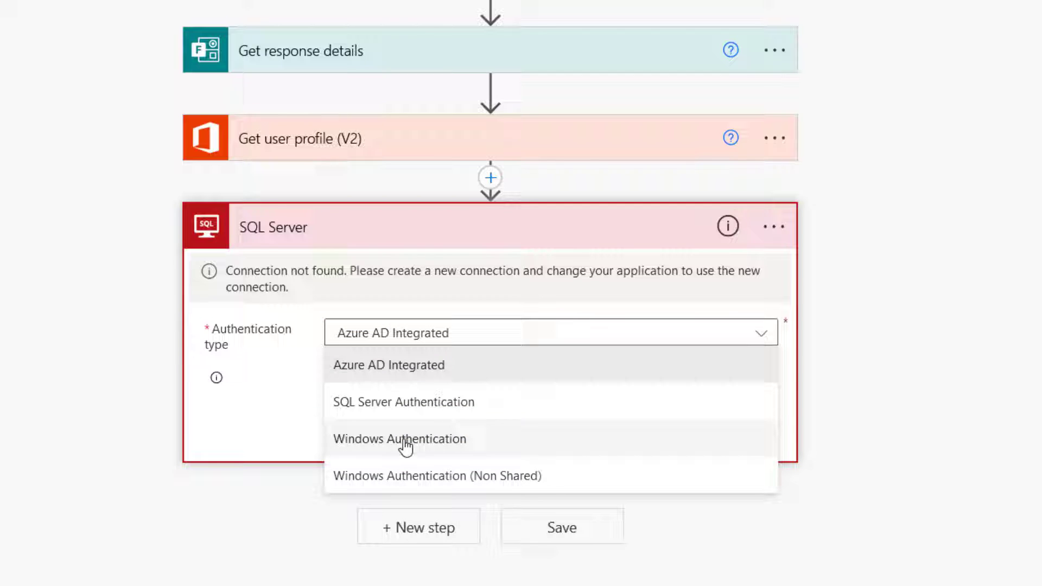
pyautogui.click(429, 441)
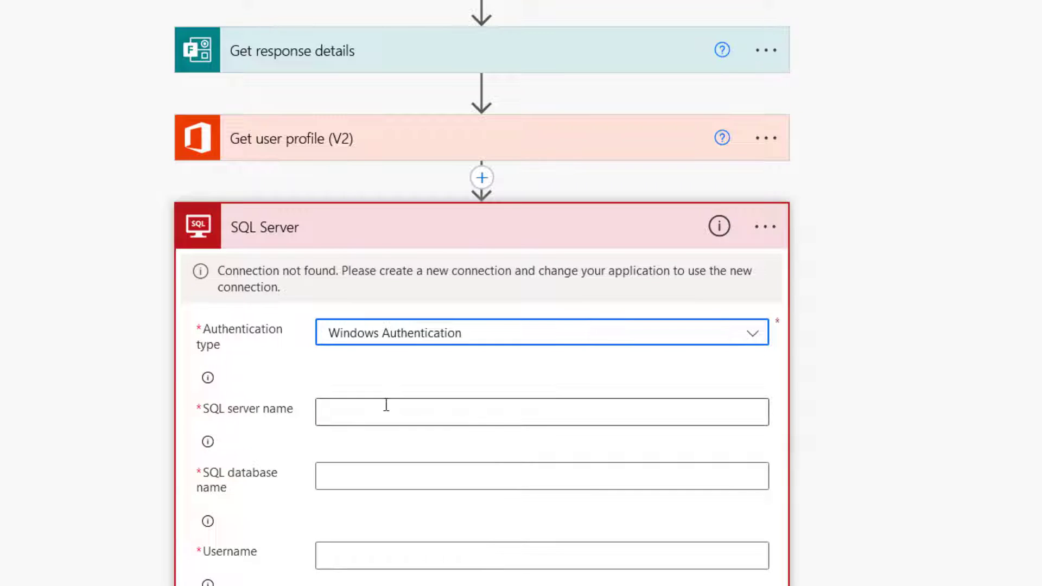
pyautogui.scroll(-5, 386, 405)
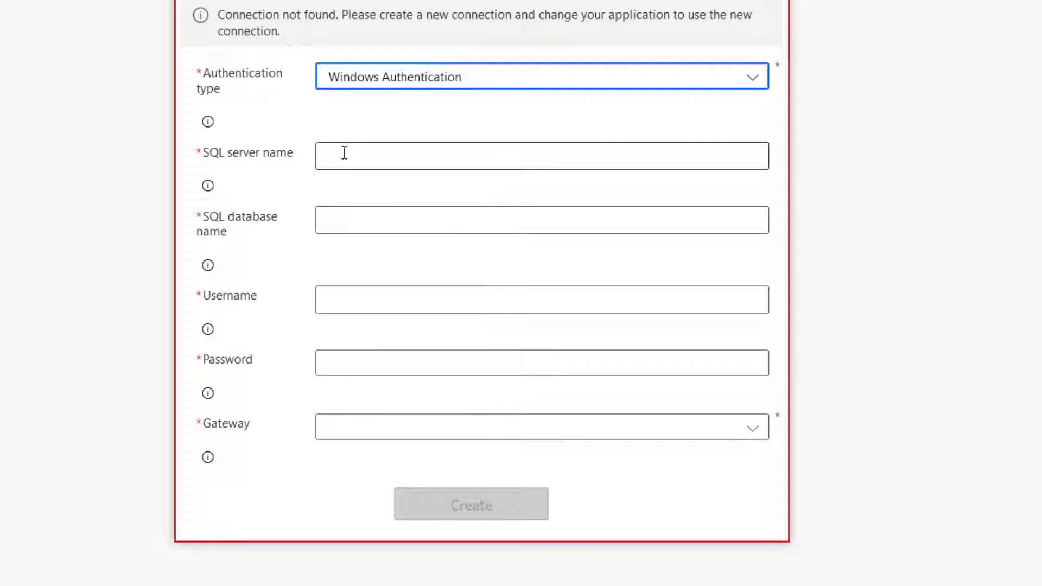
pyautogui.click(344, 153)
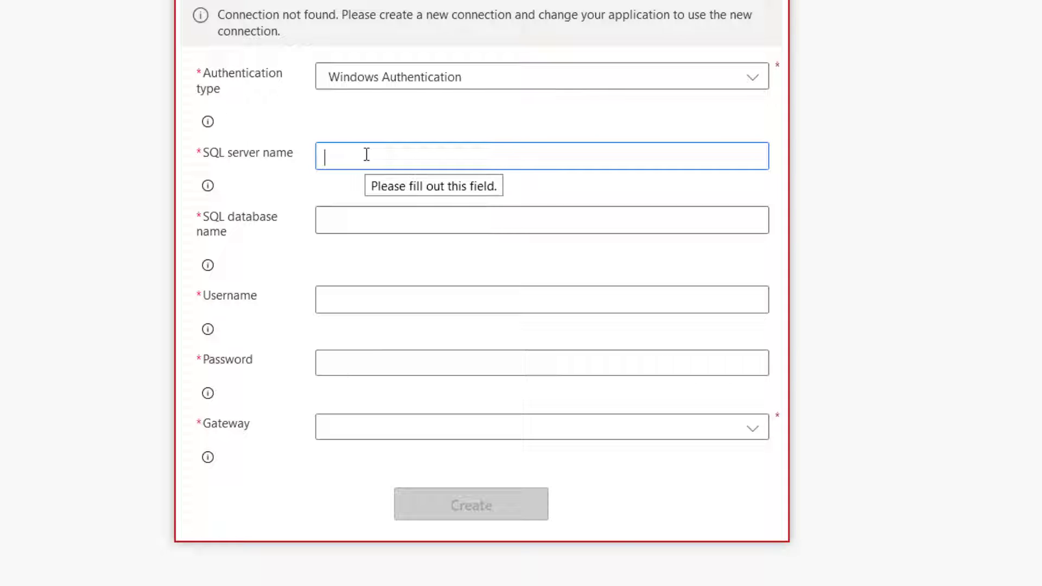
pyautogui.press('super+v')
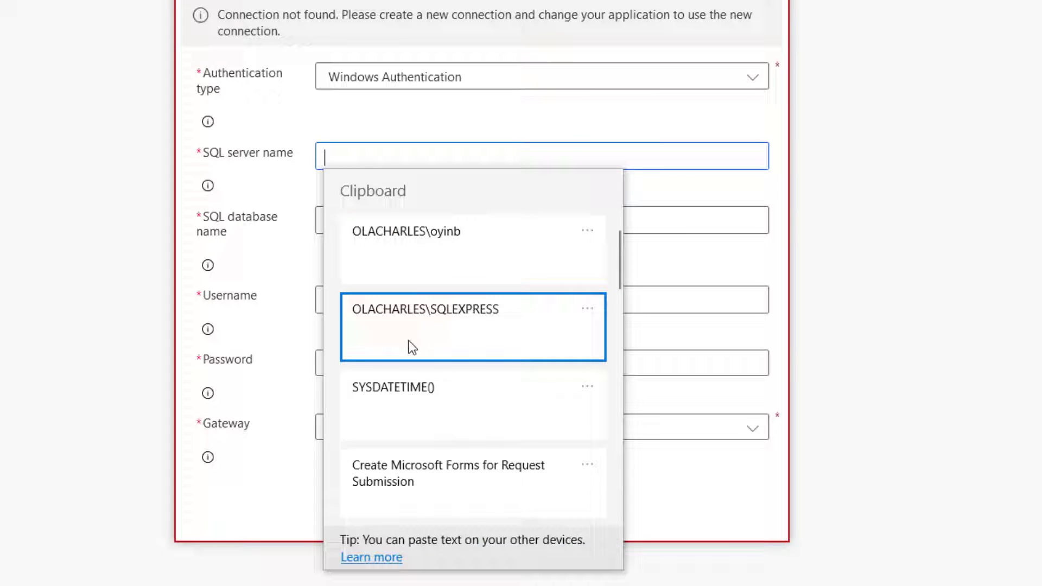
pyautogui.click(413, 348)
# Enter database Practice, the username and password, and choose the OnPremise gateway.
pyautogui.click(358, 217)
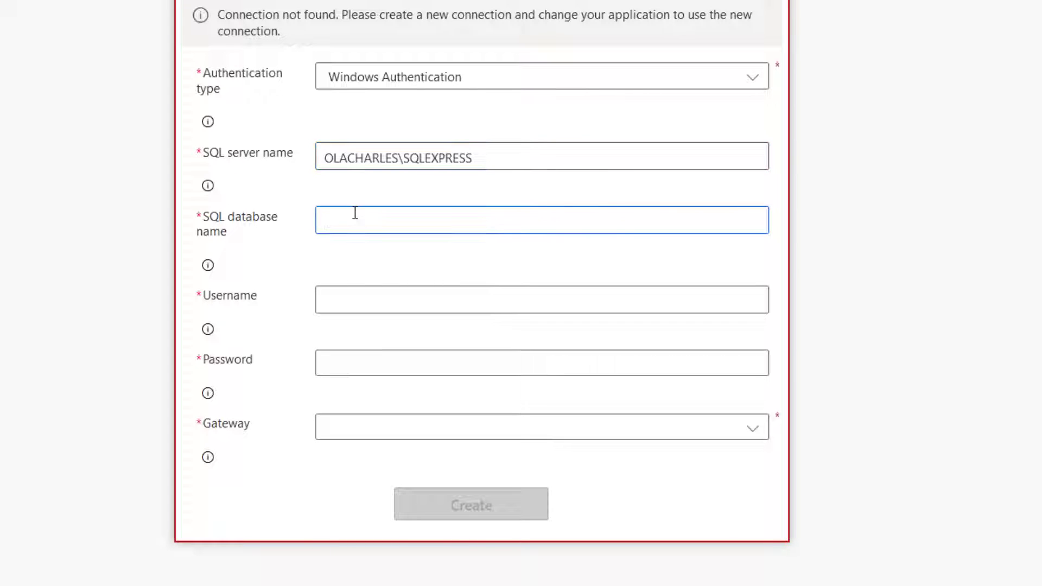
pyautogui.write('Practice')
pyautogui.click(360, 306)
pyautogui.press('super+v')
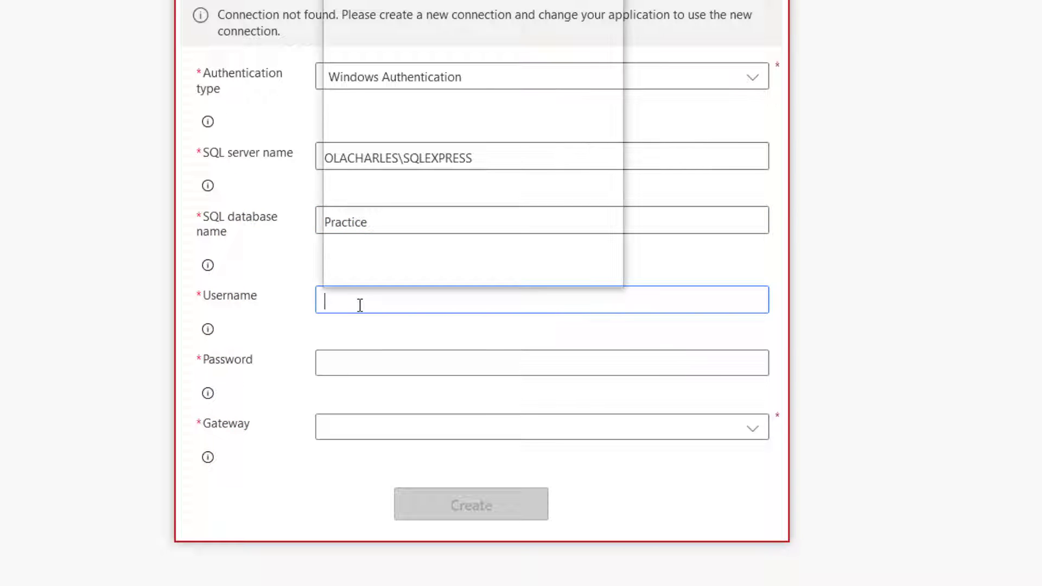
pyautogui.click(425, 12)
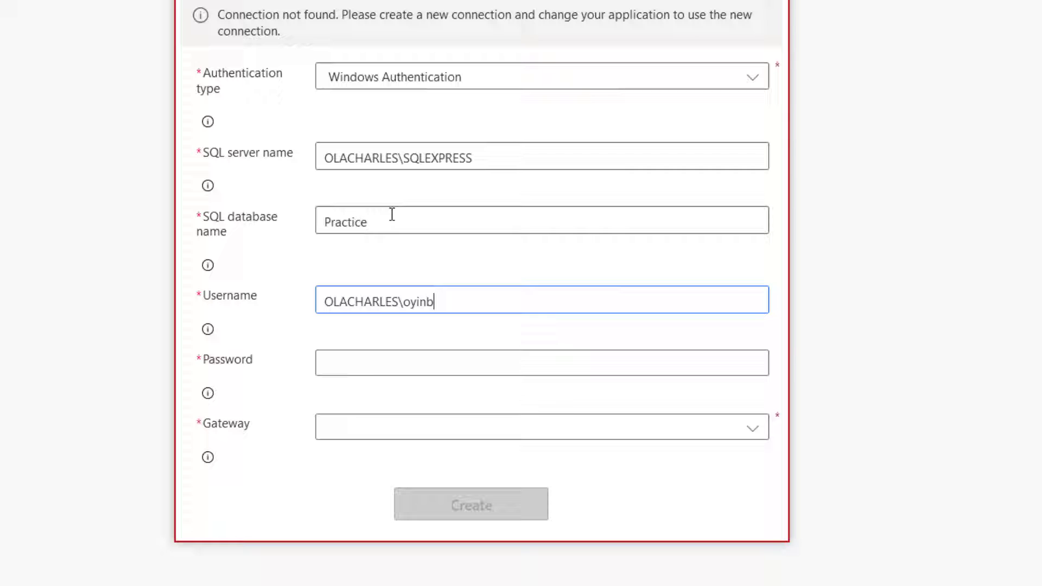
pyautogui.click(352, 361)
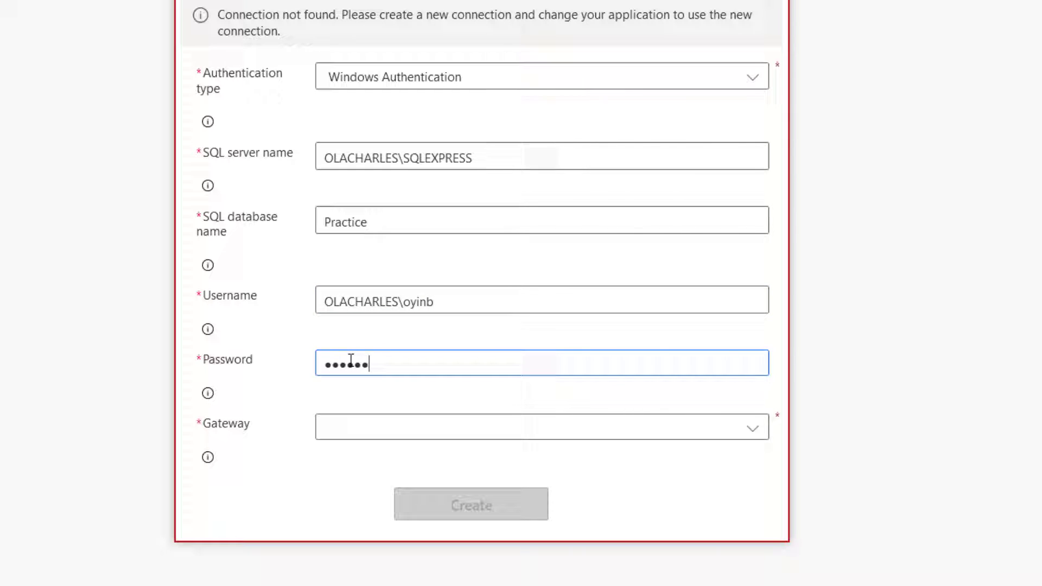
pyautogui.click(356, 432)
pyautogui.click(380, 324)
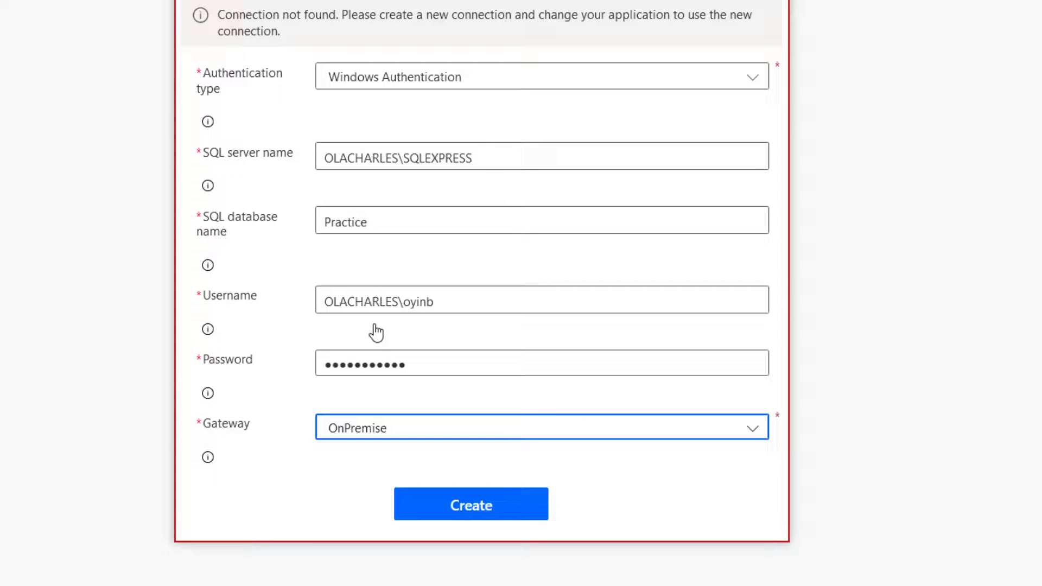
# Create the connection and target server OLACHARLES\SQLEXPRESS, database Practice, table SalesOrder.
pyautogui.click(477, 516)
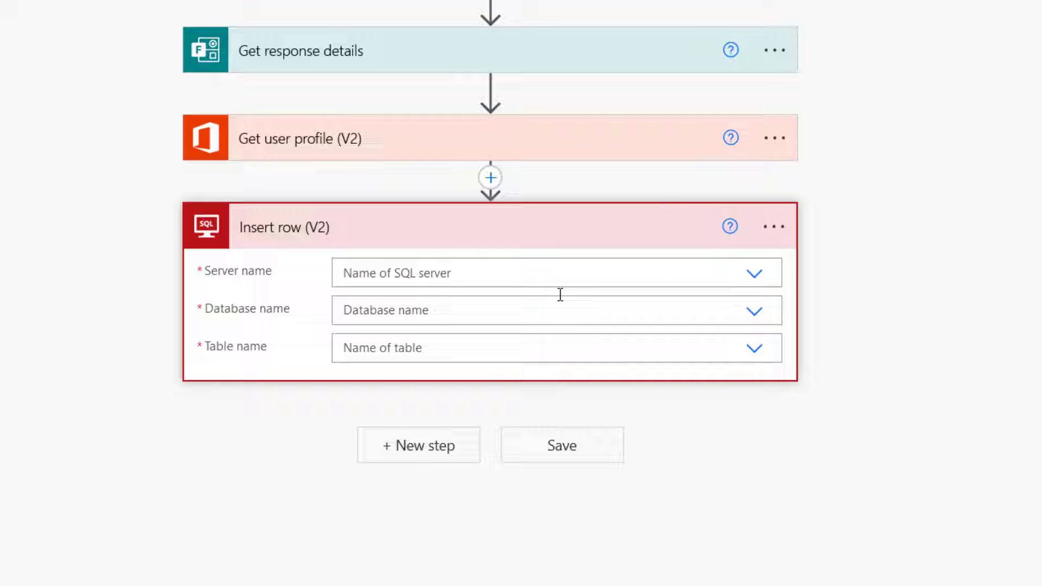
pyautogui.click(466, 272)
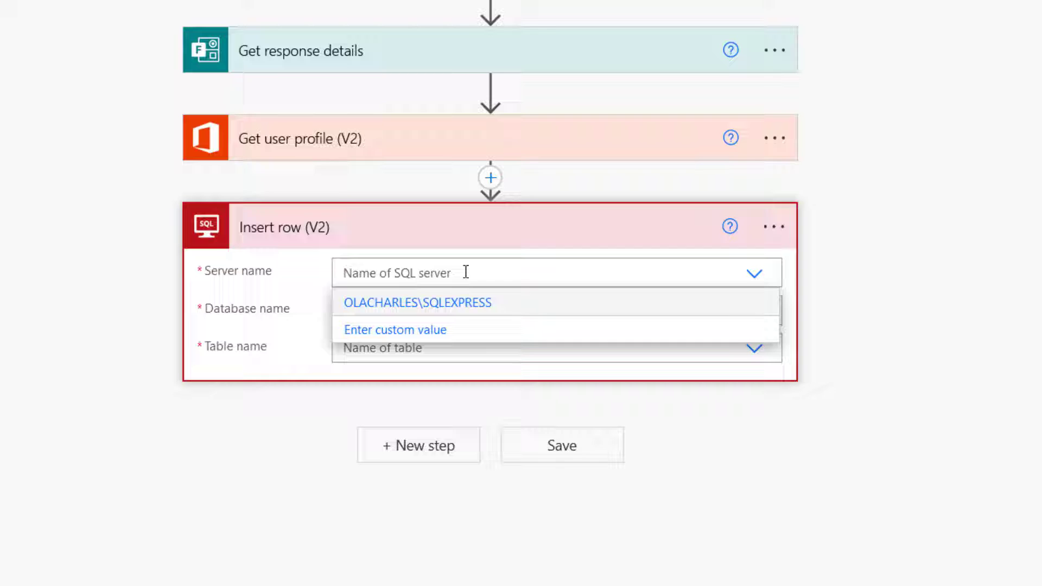
pyautogui.click(438, 308)
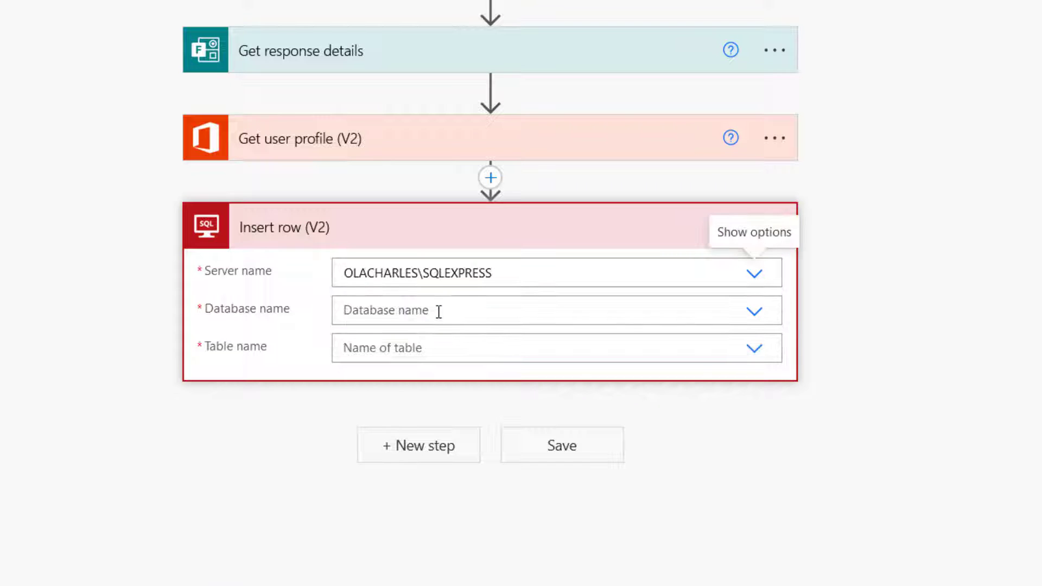
pyautogui.click(438, 312)
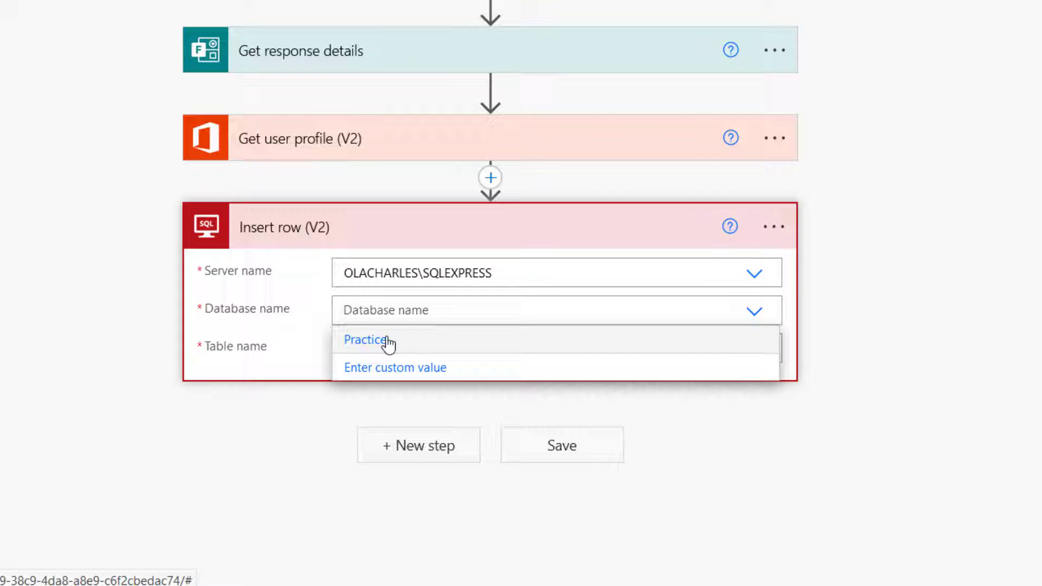
pyautogui.click(387, 341)
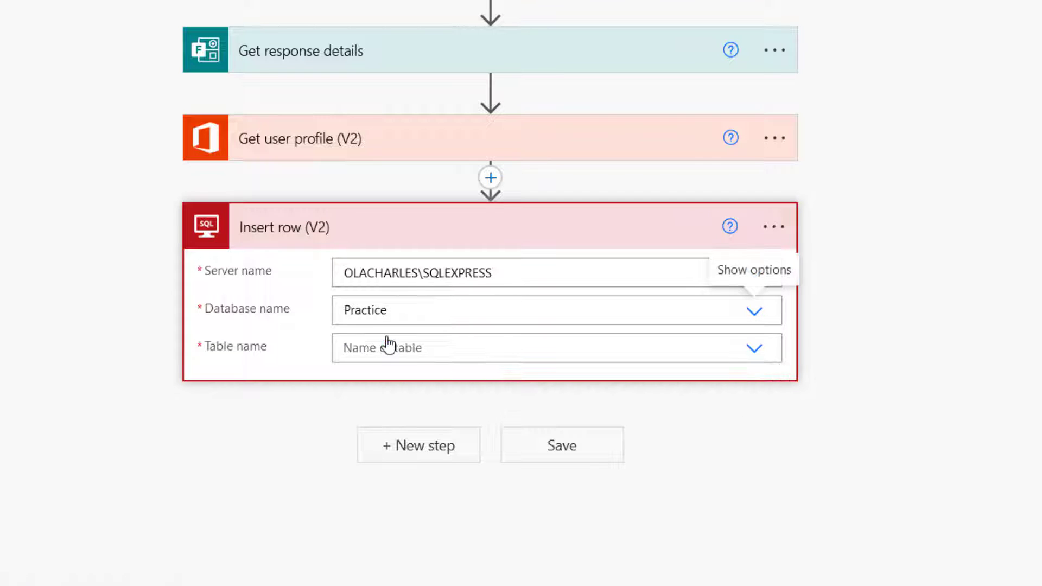
pyautogui.click(438, 353)
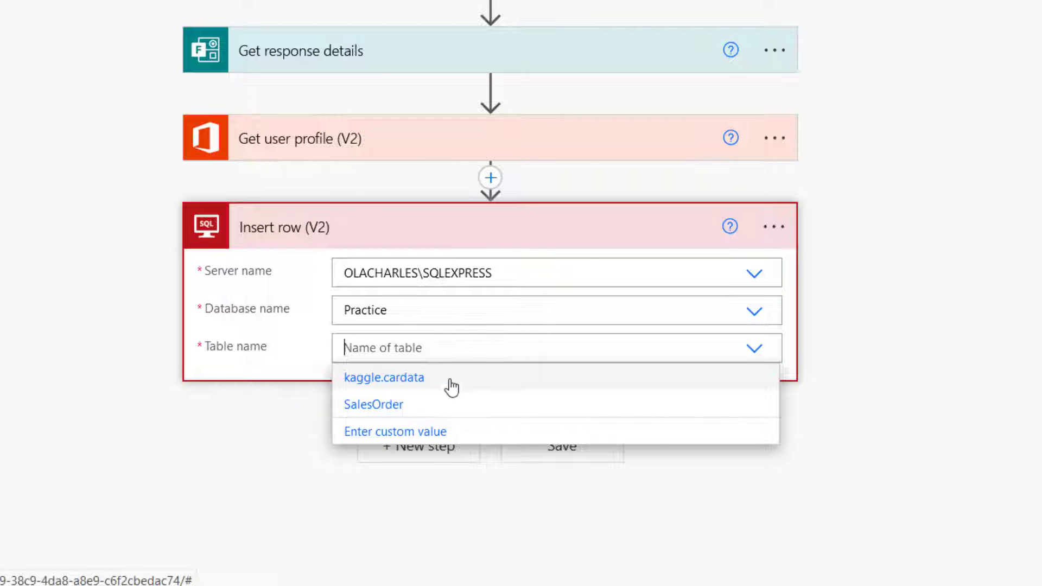
pyautogui.click(380, 405)
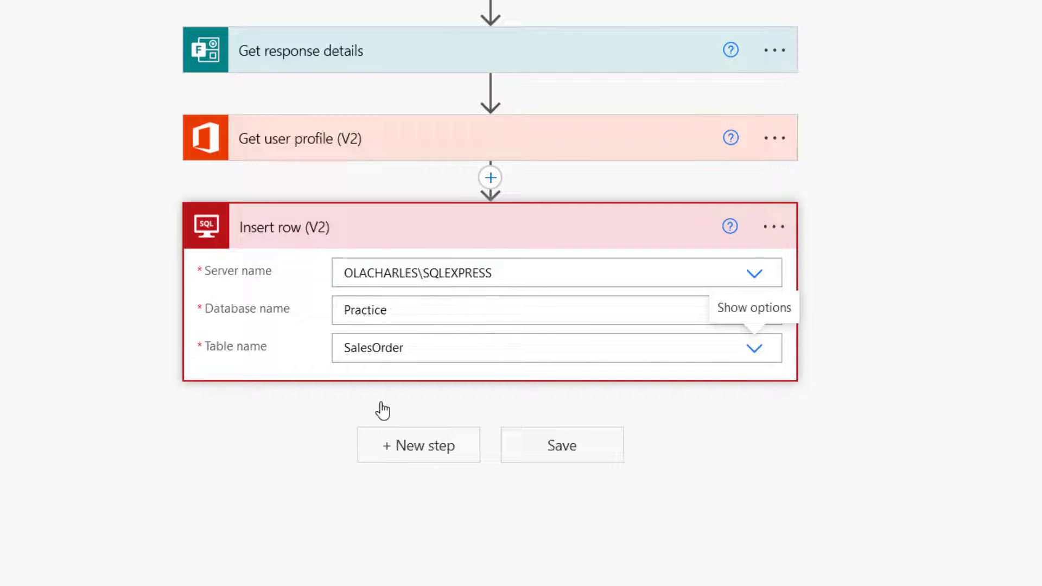
# Map the CustomerNo column to the form's Response Id.
pyautogui.scroll(-5, 378, 433)
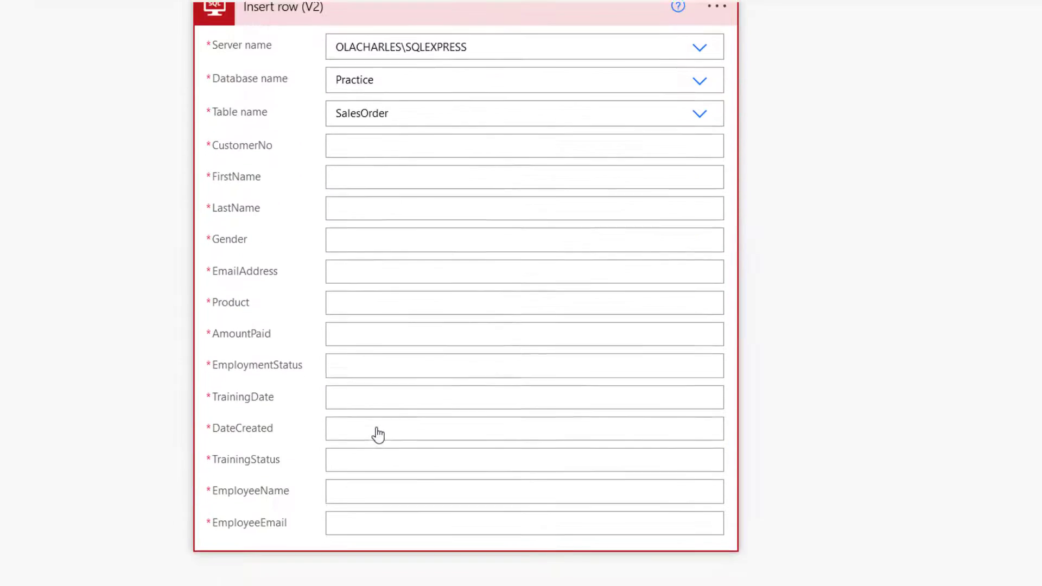
pyautogui.scroll(-1, 376, 433)
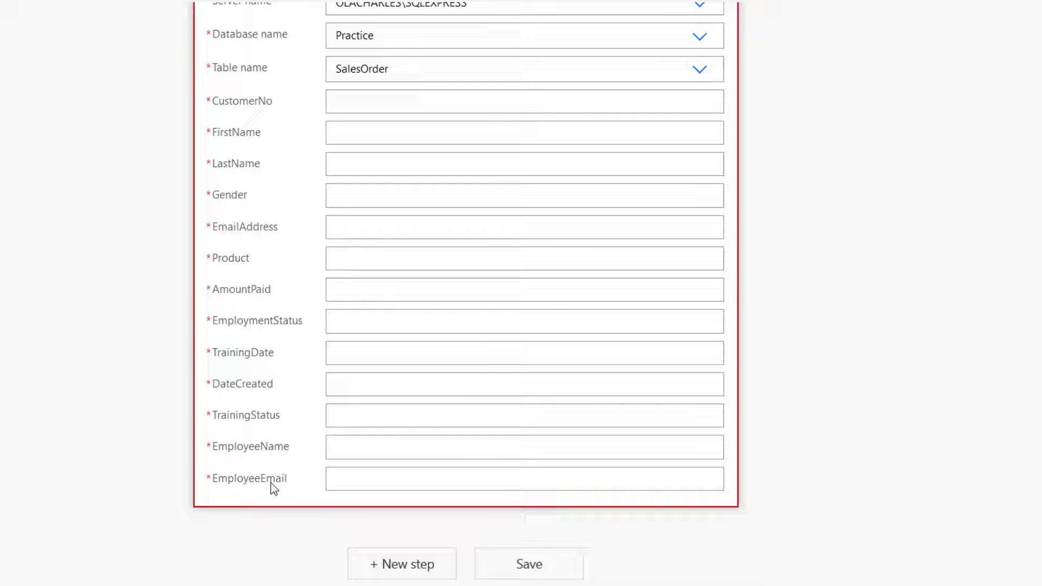
pyautogui.scroll(3, 389, 205)
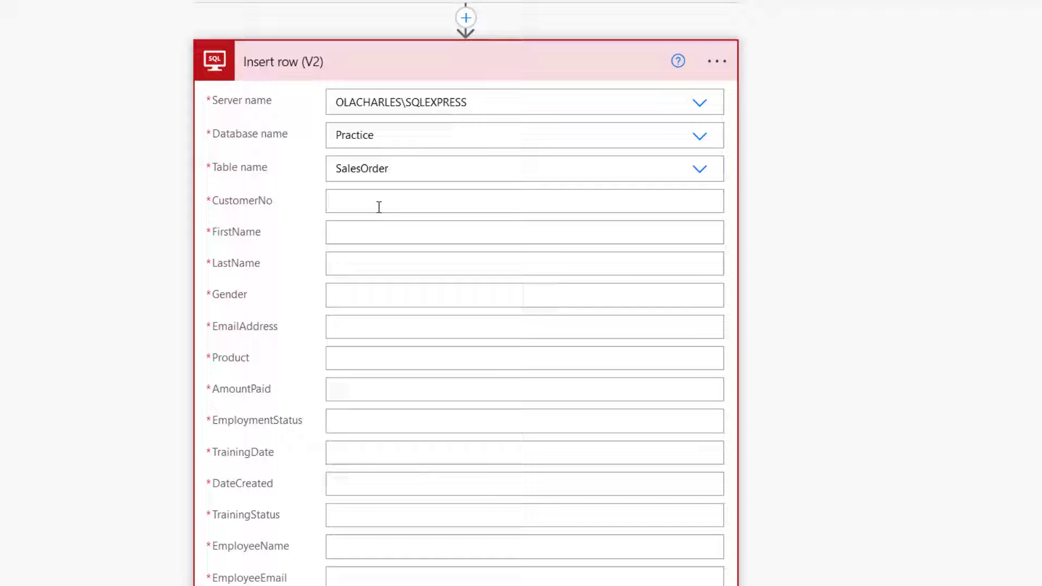
pyautogui.click(357, 202)
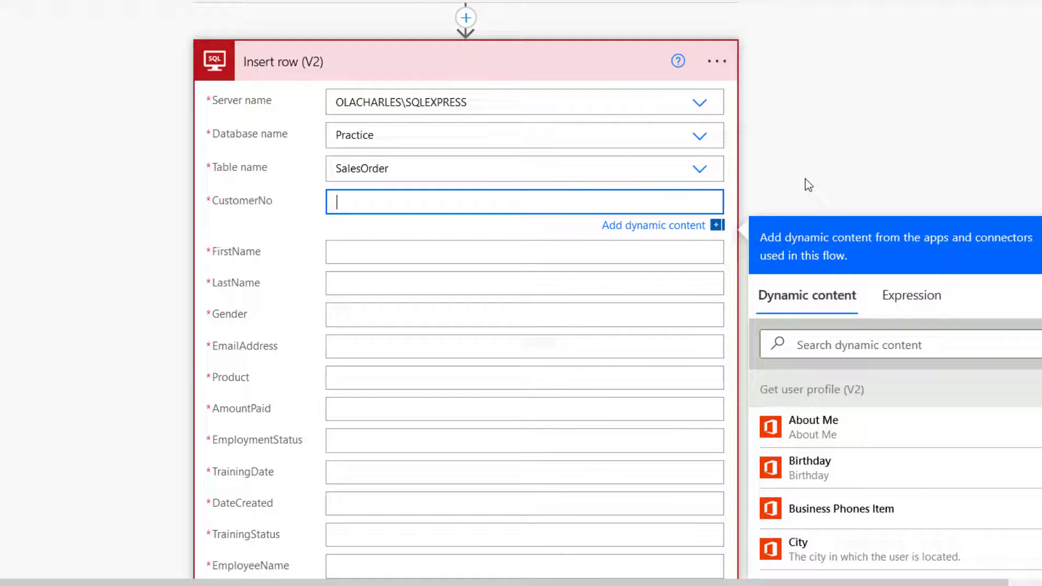
pyautogui.scroll(-4, 808, 185)
pyautogui.scroll(-10, 845, 346)
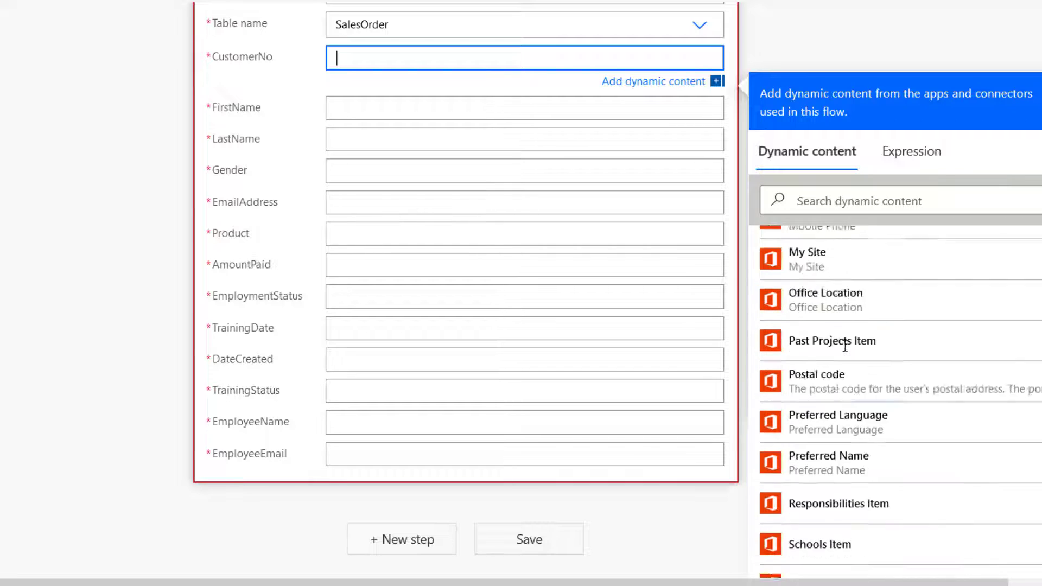
pyautogui.scroll(-10, 845, 345)
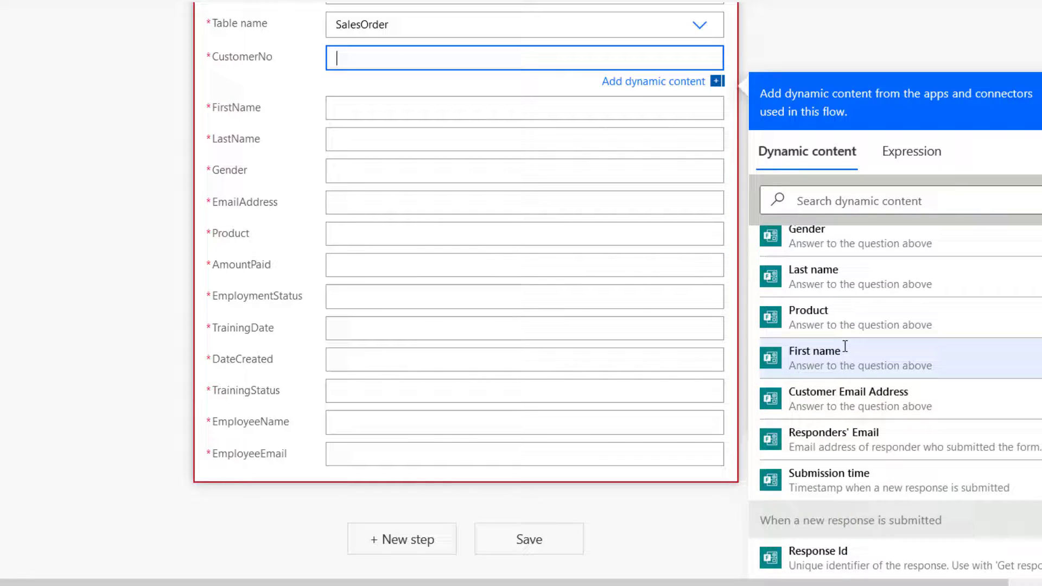
pyautogui.scroll(3, 845, 346)
pyautogui.scroll(-3, 846, 345)
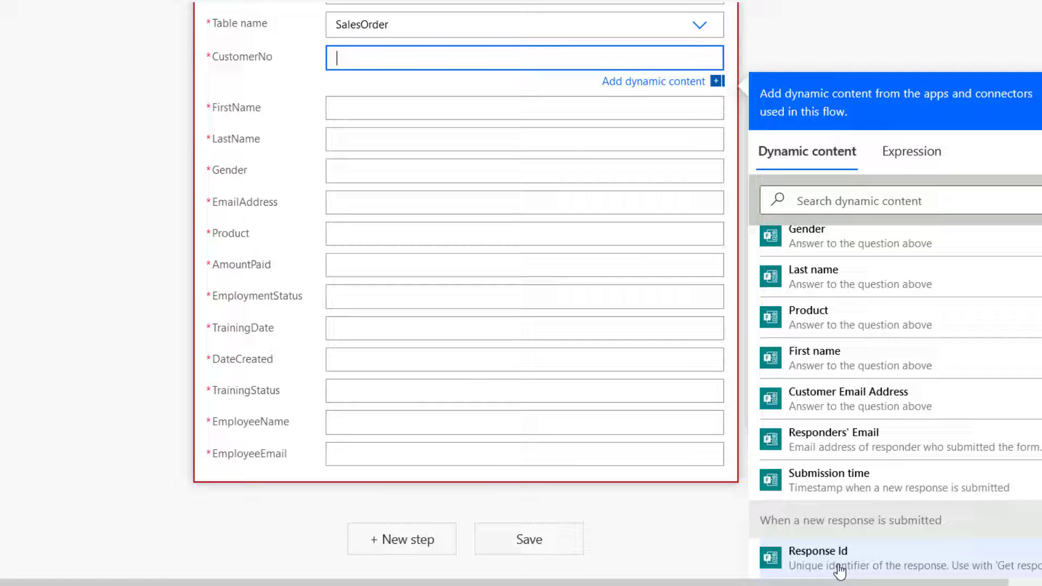
pyautogui.click(869, 568)
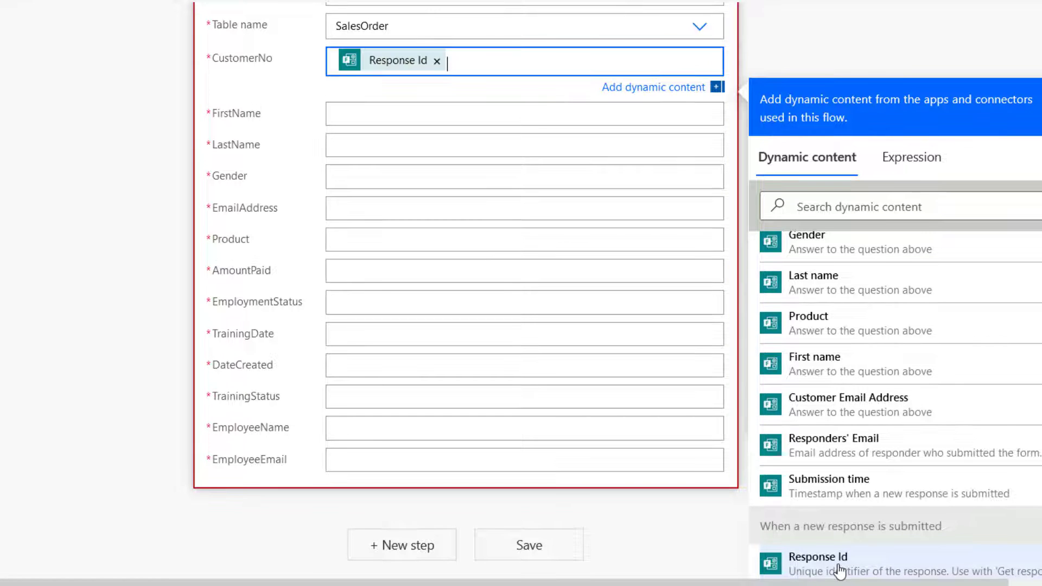
# Map FirstName and LastName to the form's First name and Last name answers.
pyautogui.click(354, 115)
pyautogui.click(824, 241)
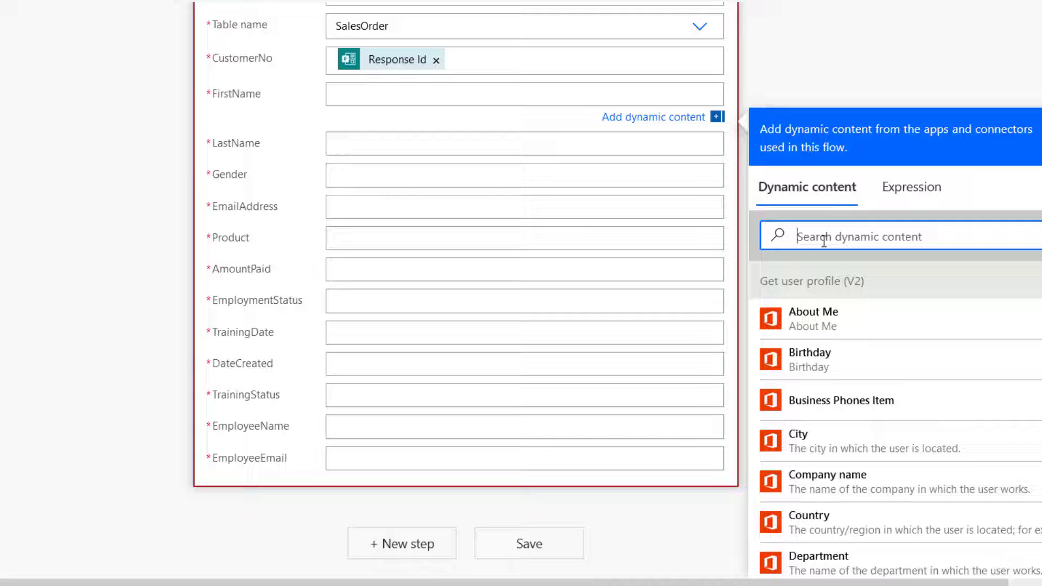
pyautogui.write('firs')
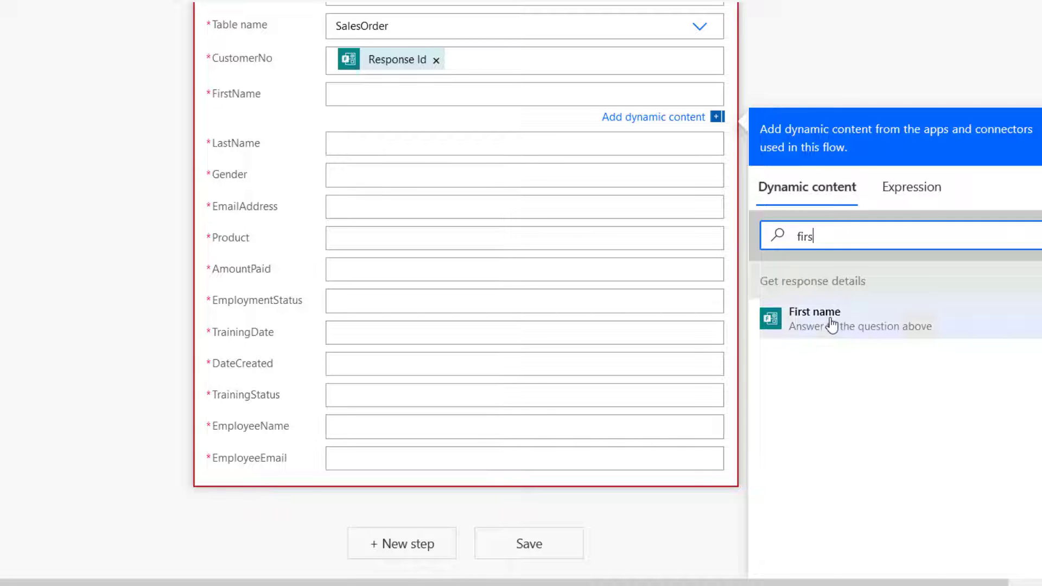
pyautogui.click(827, 323)
pyautogui.click(347, 150)
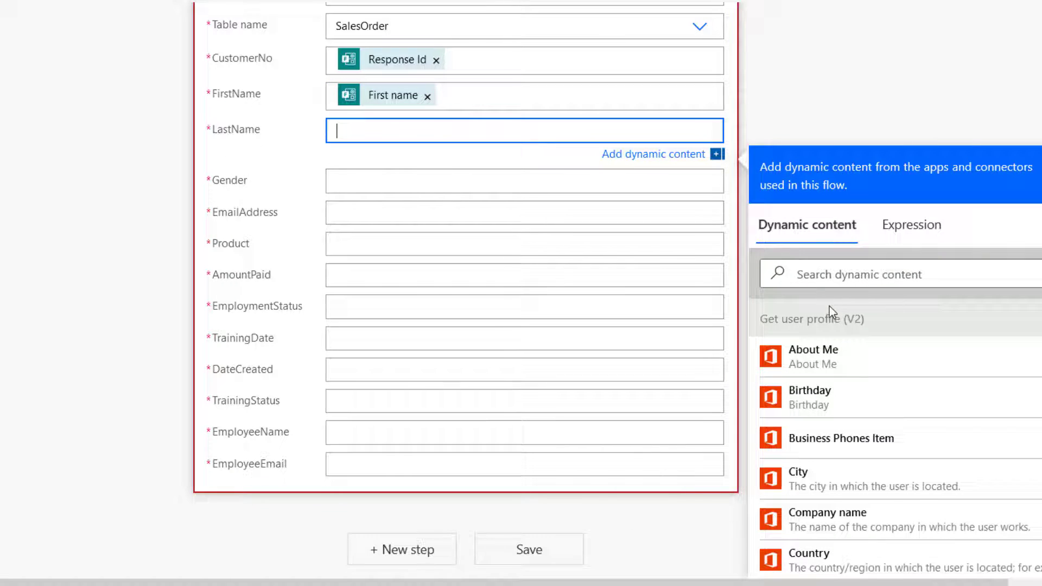
pyautogui.click(808, 273)
pyautogui.write('las')
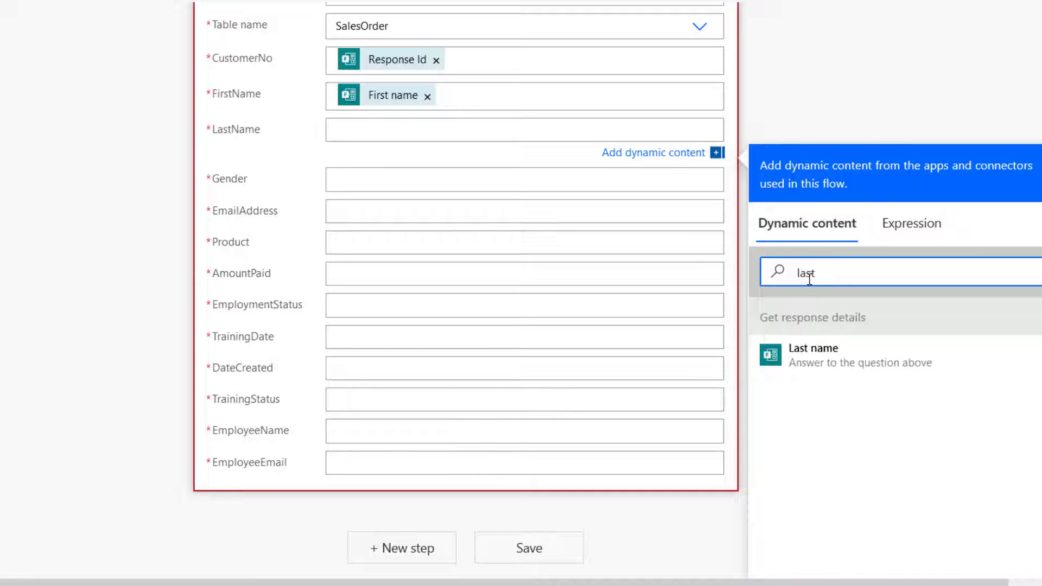
pyautogui.write('t')
pyautogui.click(836, 358)
# Map Gender, EmailAddress and Product to Gender, Customer Email Address and Product answers.
pyautogui.click(386, 187)
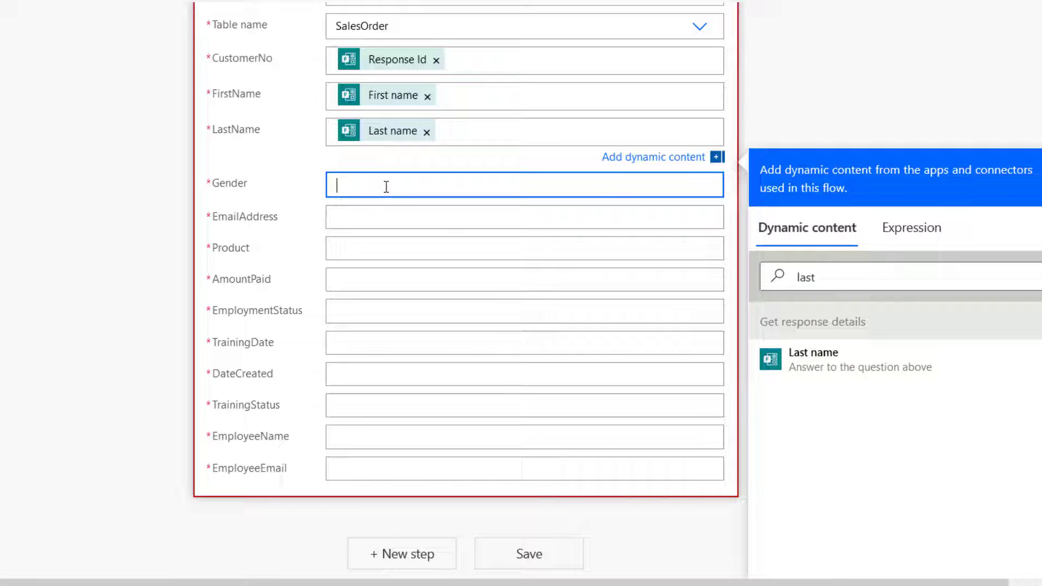
pyautogui.click(801, 305)
pyautogui.write('gen')
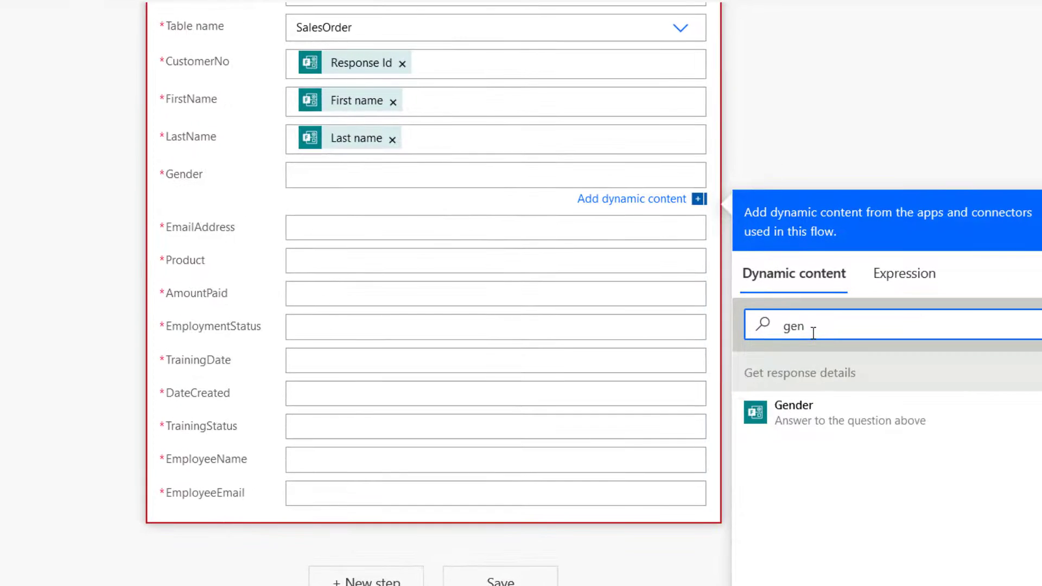
pyautogui.click(817, 421)
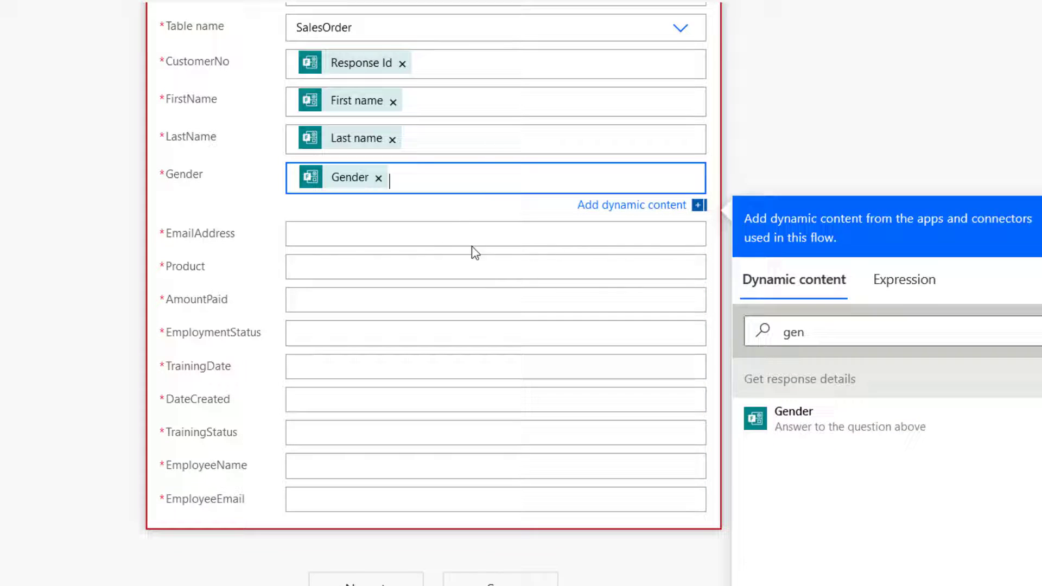
pyautogui.click(406, 226)
pyautogui.click(817, 363)
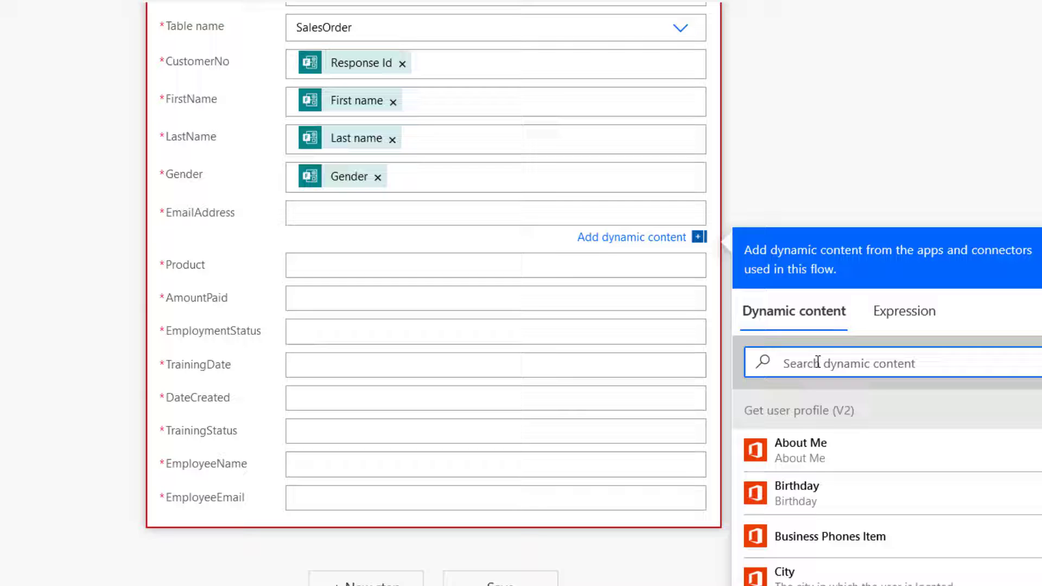
pyautogui.write('email')
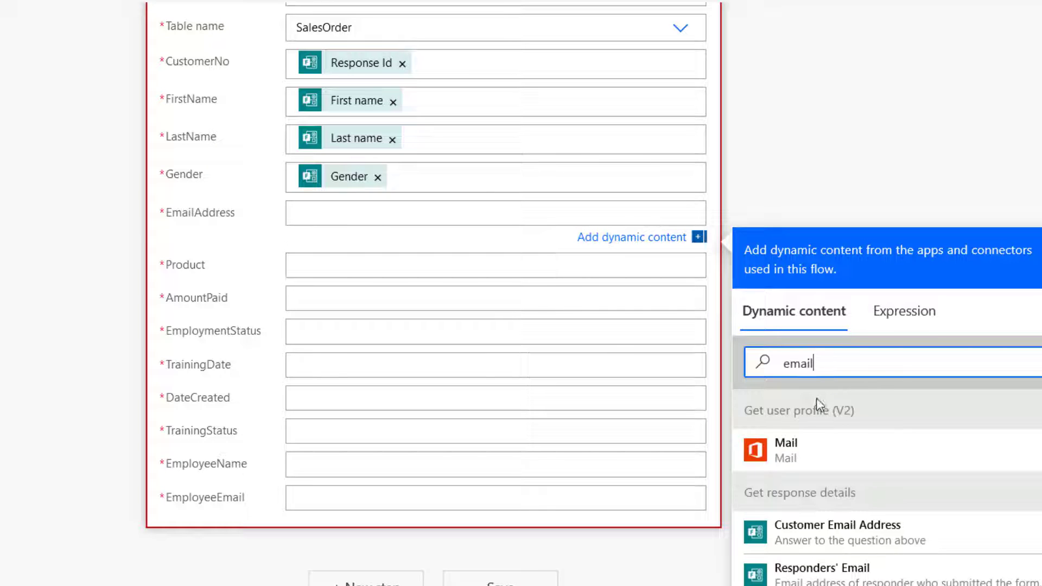
pyautogui.click(788, 537)
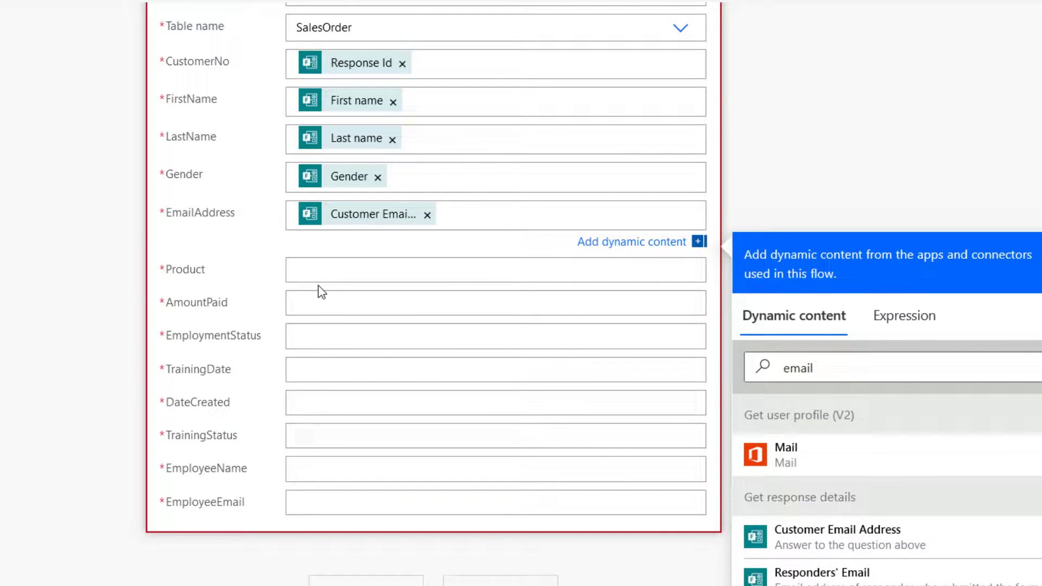
pyautogui.click(315, 274)
pyautogui.click(828, 424)
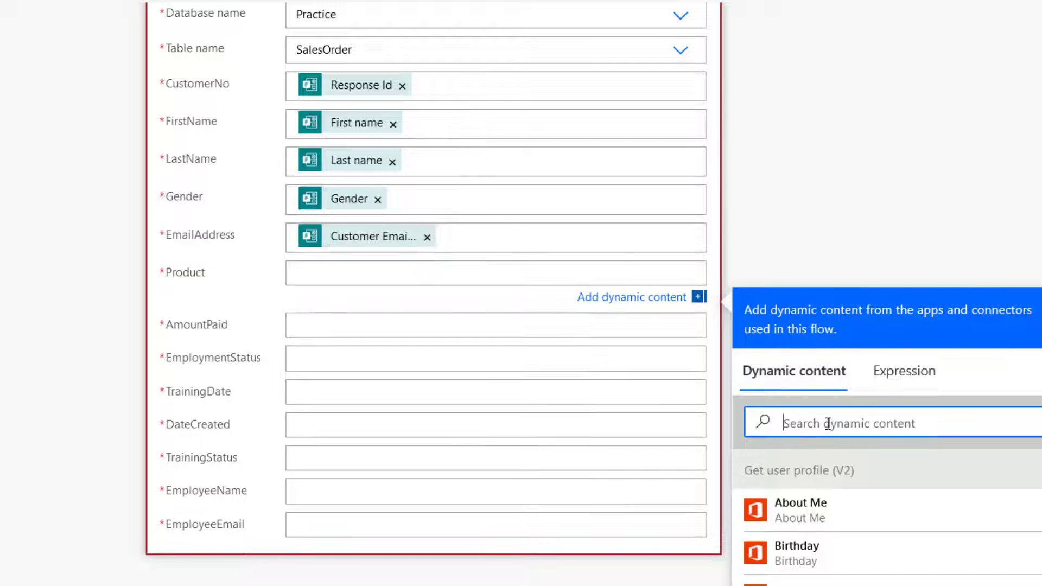
pyautogui.write('produ')
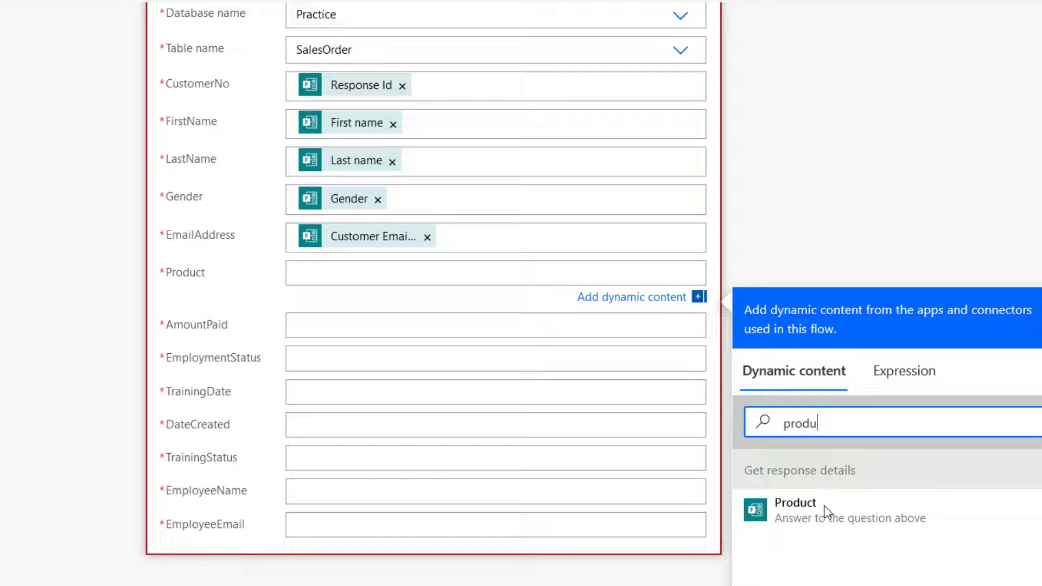
pyautogui.click(825, 512)
# Build a float(Amount Paid) expression in the EmploymentStatus field.
pyautogui.click(361, 326)
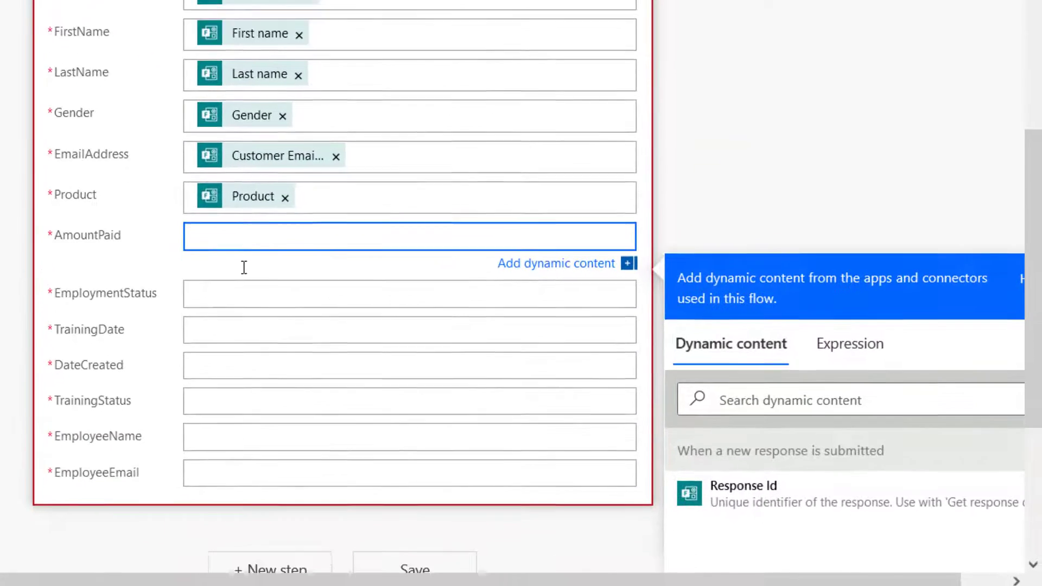
pyautogui.scroll(-3, 244, 267)
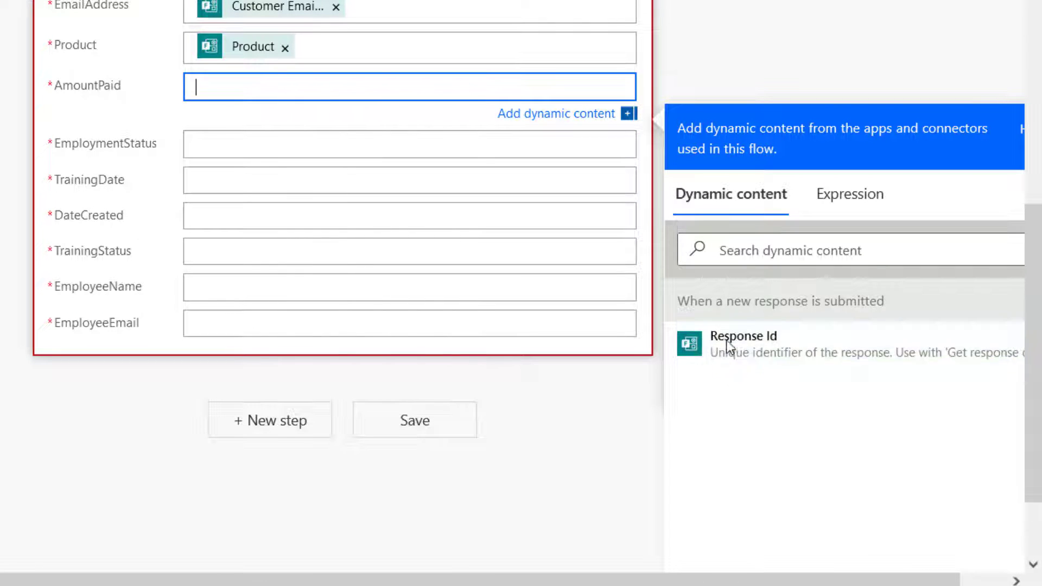
pyautogui.click(217, 143)
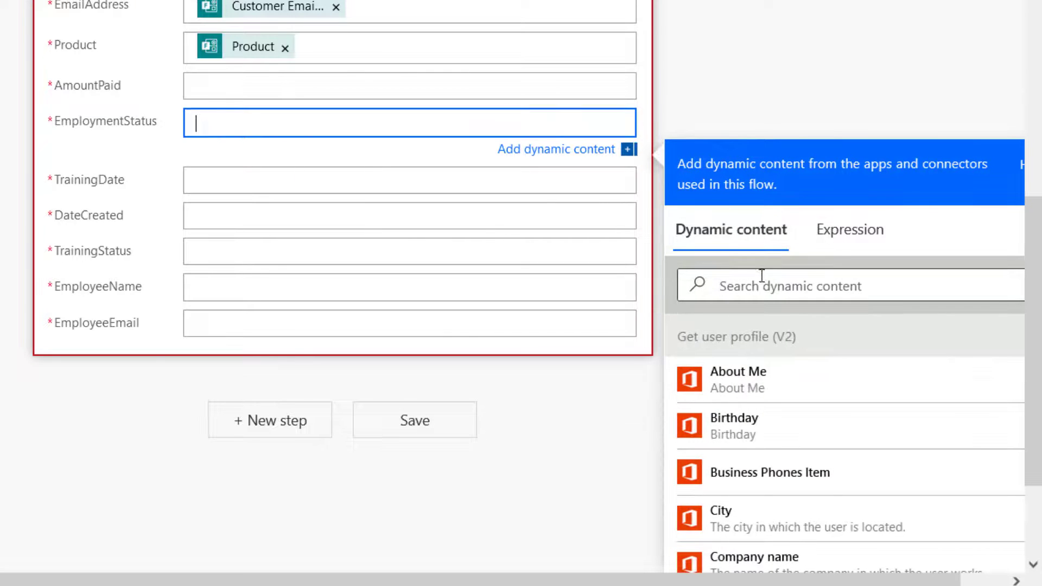
pyautogui.click(870, 250)
pyautogui.write('flo')
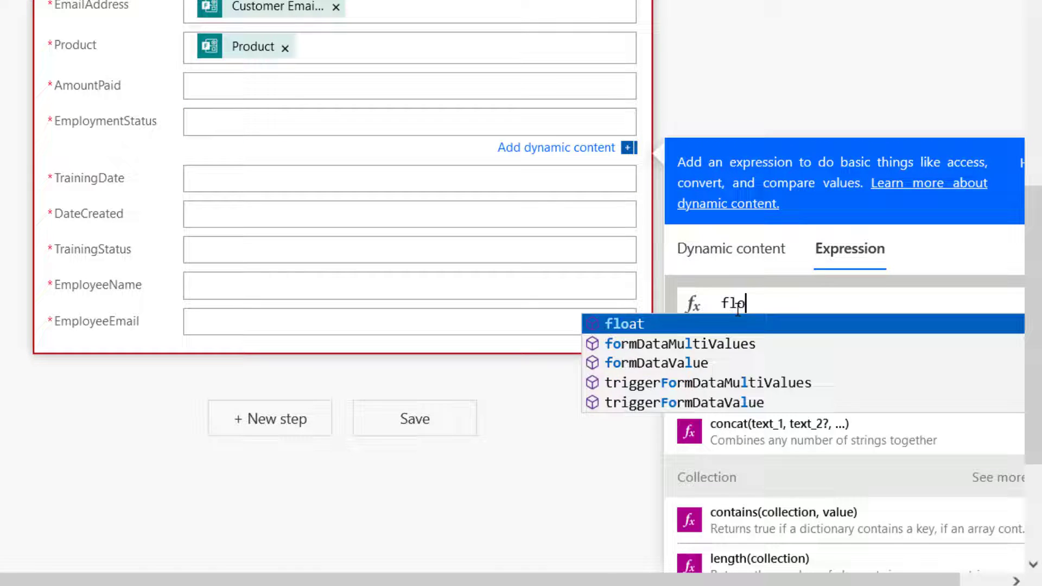
pyautogui.write('at(')
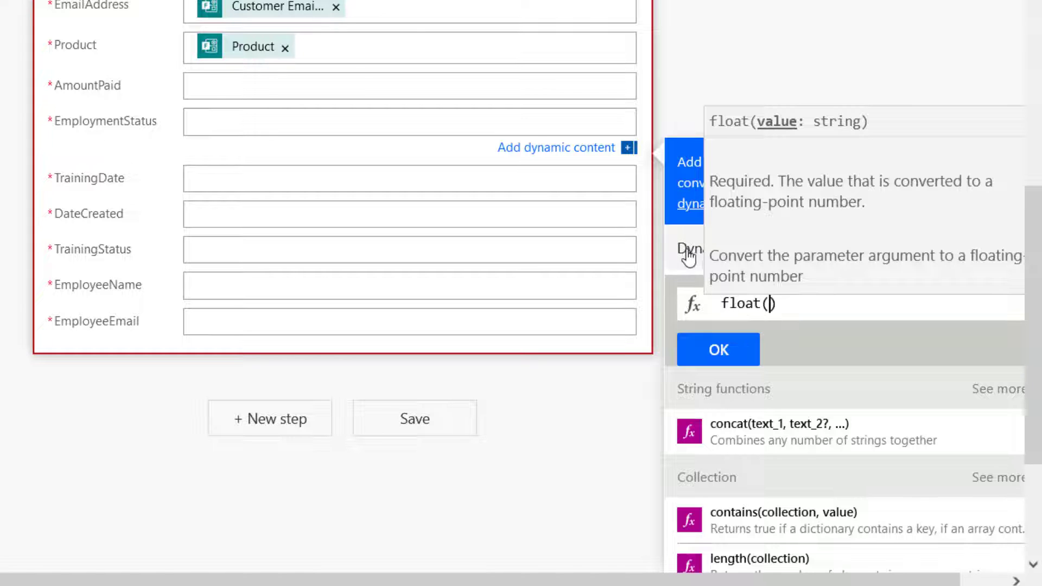
pyautogui.click(693, 255)
pyautogui.scroll(-15, 798, 465)
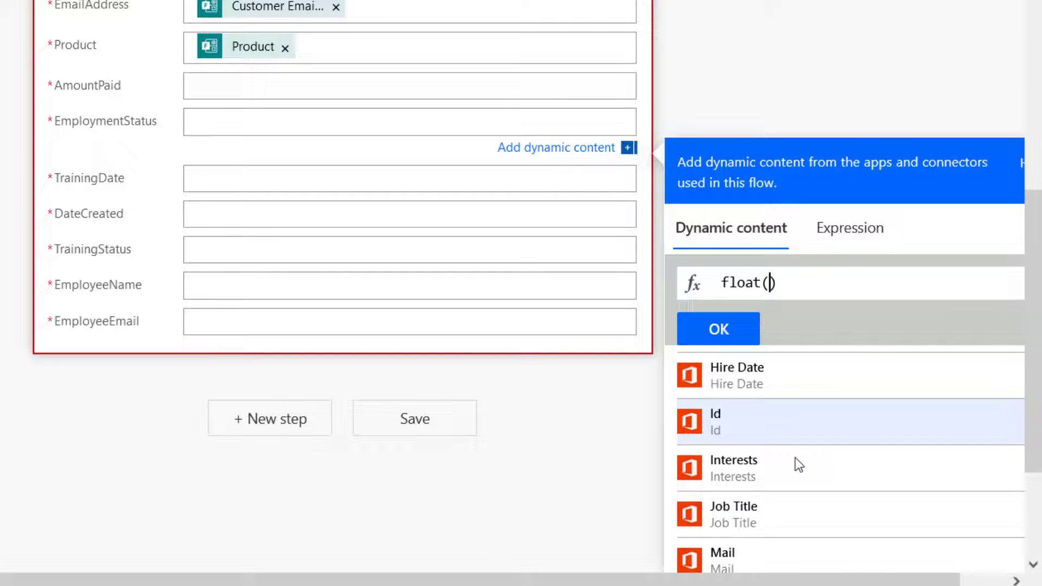
pyautogui.scroll(-2, 795, 458)
pyautogui.scroll(6, 796, 458)
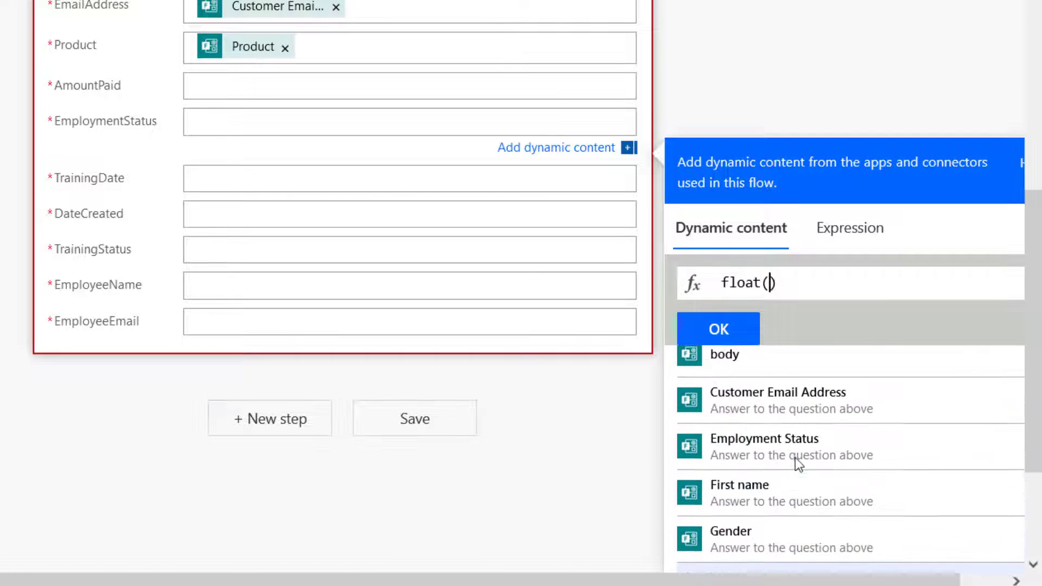
pyautogui.scroll(-1, 796, 458)
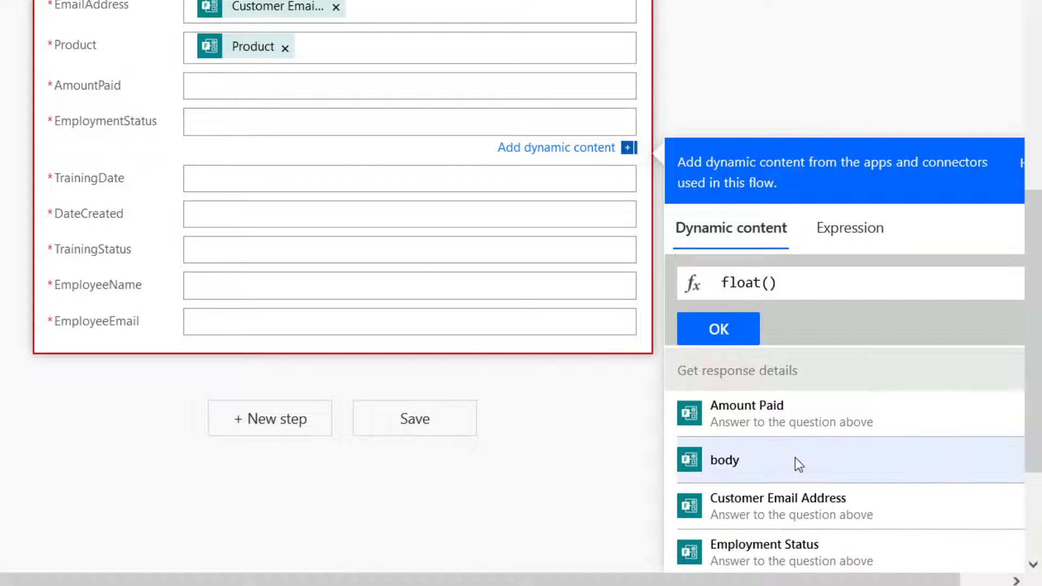
pyautogui.click(775, 423)
pyautogui.click(722, 341)
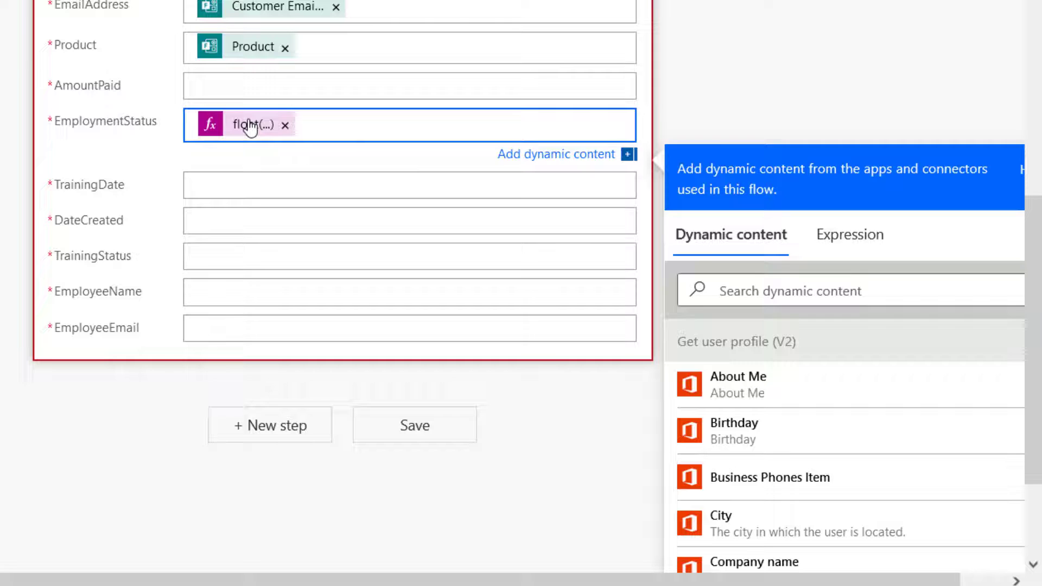
# Copy the float(Amount Paid) expression into the AmountPaid field.
pyautogui.click(250, 127)
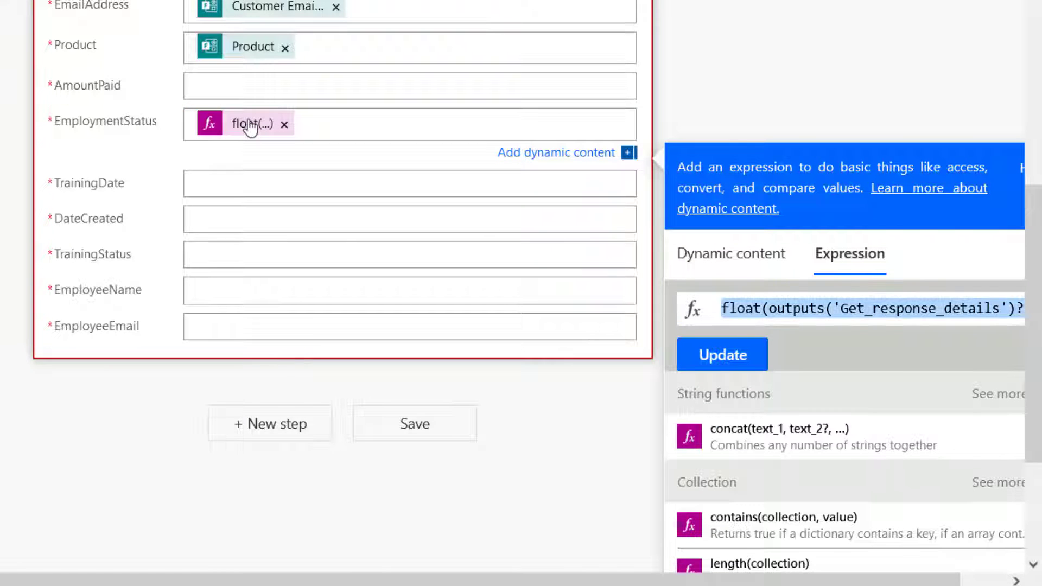
pyautogui.click(202, 87)
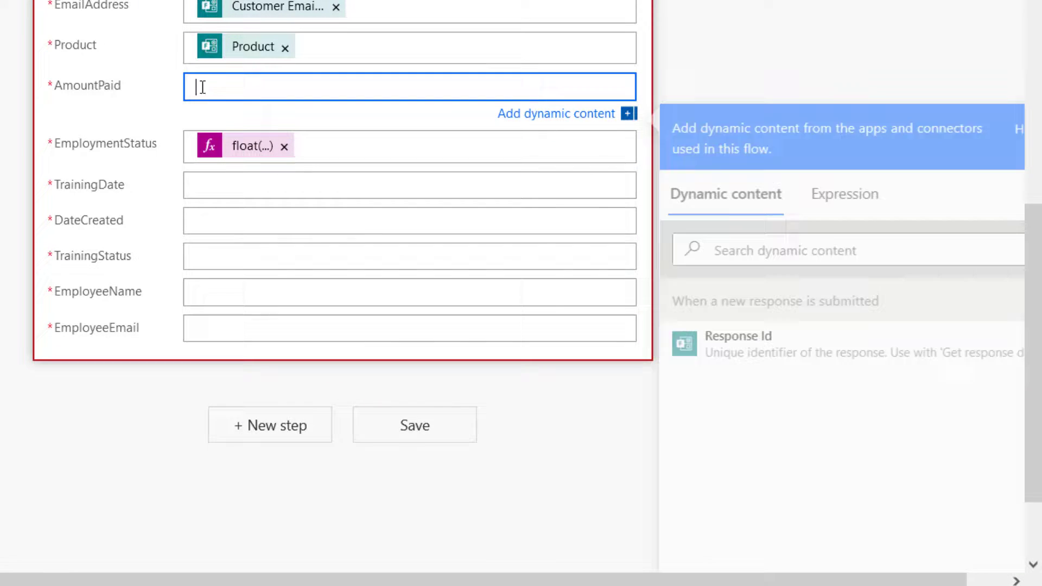
pyautogui.click(855, 210)
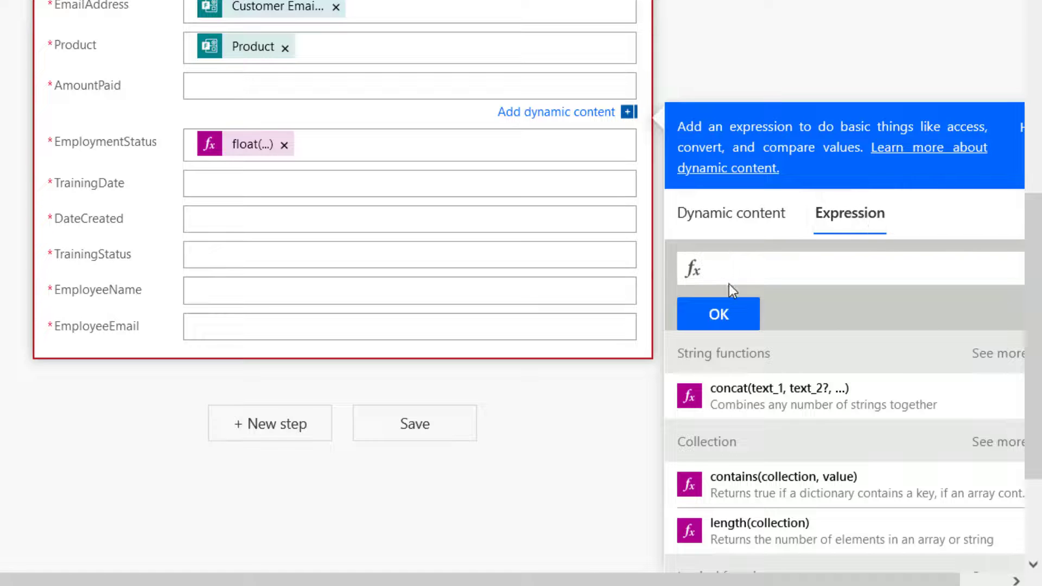
pyautogui.hotkey('ctrl', 'v')
pyautogui.click(718, 317)
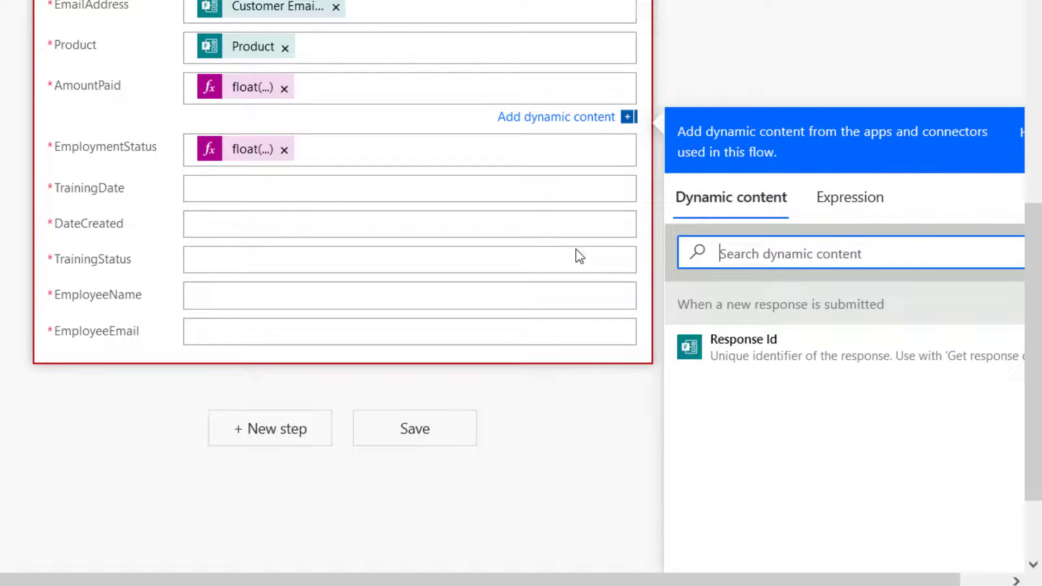
# Replace EmploymentStatus's float expression with the form's Employment Status answer.
pyautogui.click(284, 152)
pyautogui.scroll(2, 397, 156)
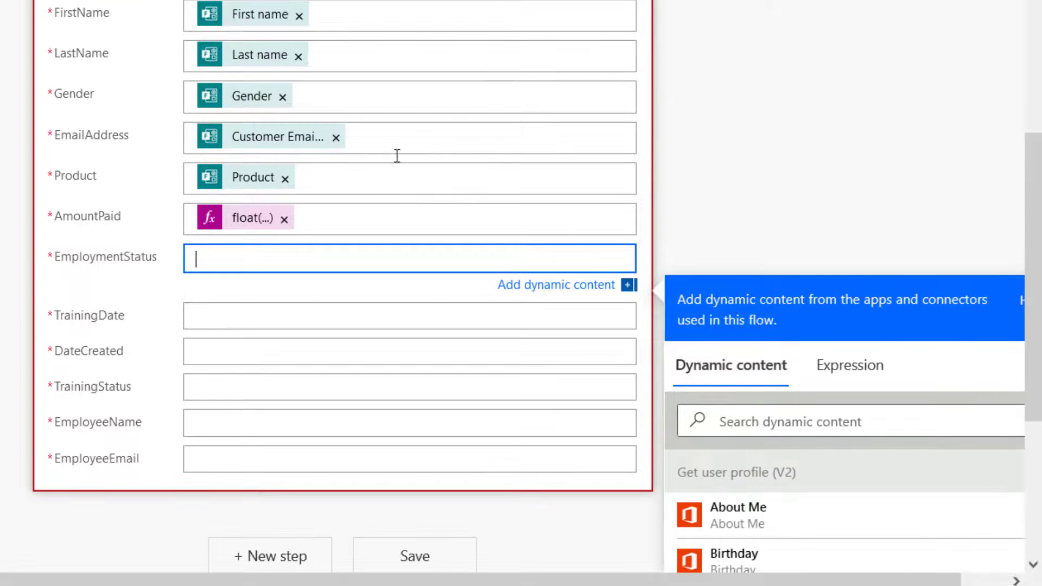
pyautogui.scroll(-2, 426, 297)
pyautogui.click(775, 292)
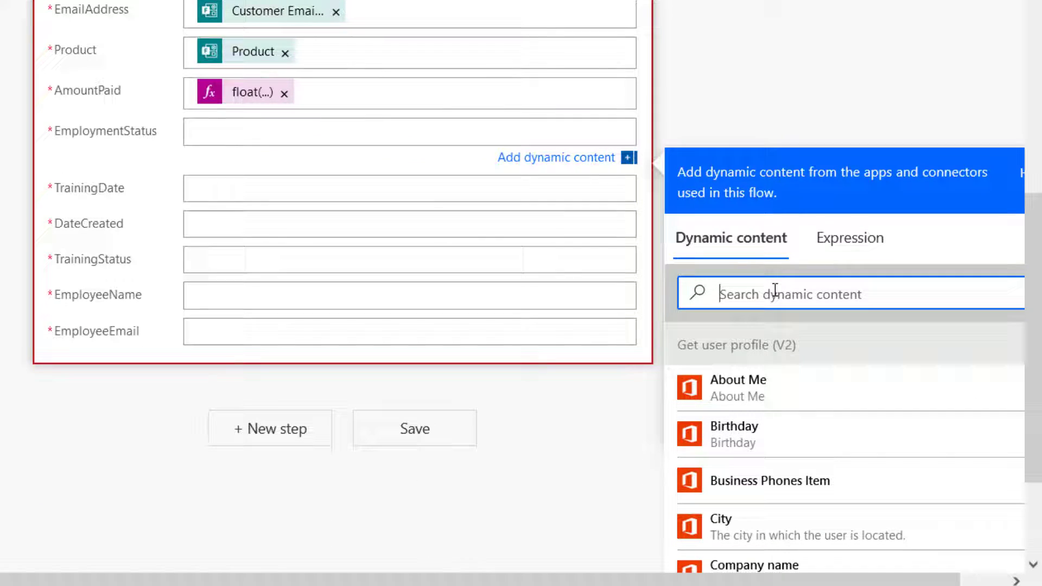
pyautogui.write('emplo')
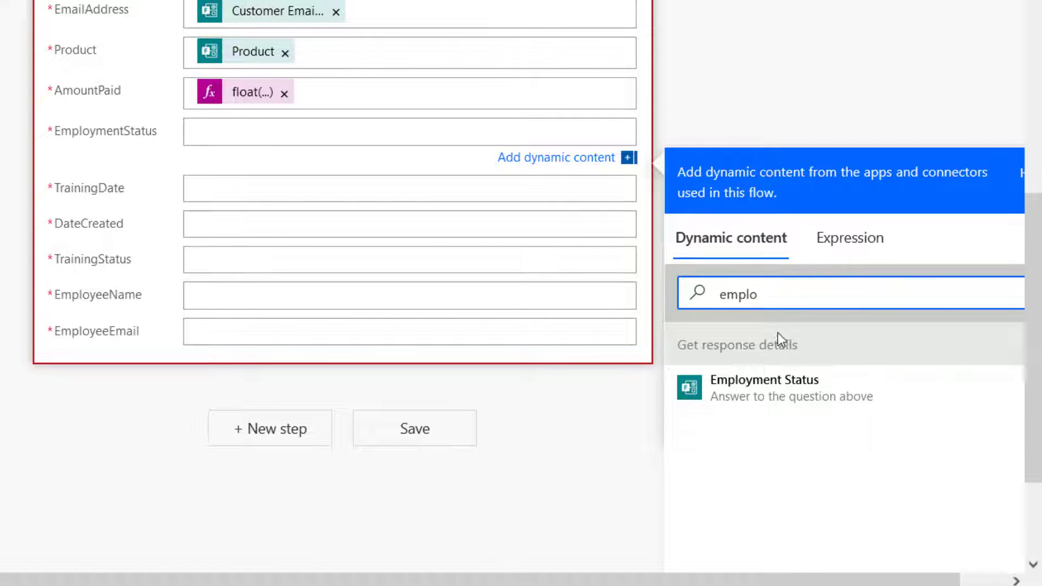
pyautogui.click(793, 391)
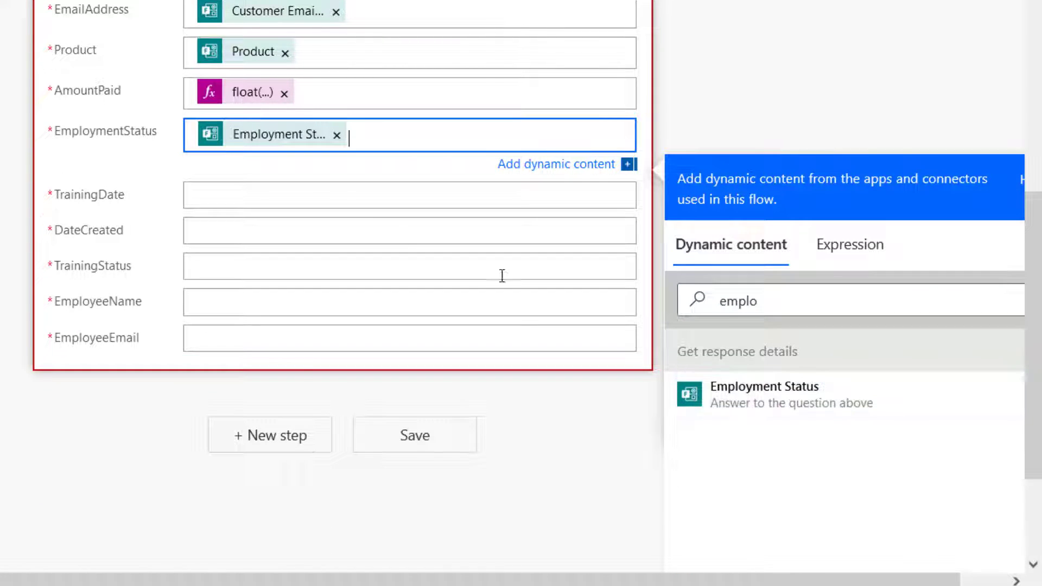
pyautogui.click(264, 196)
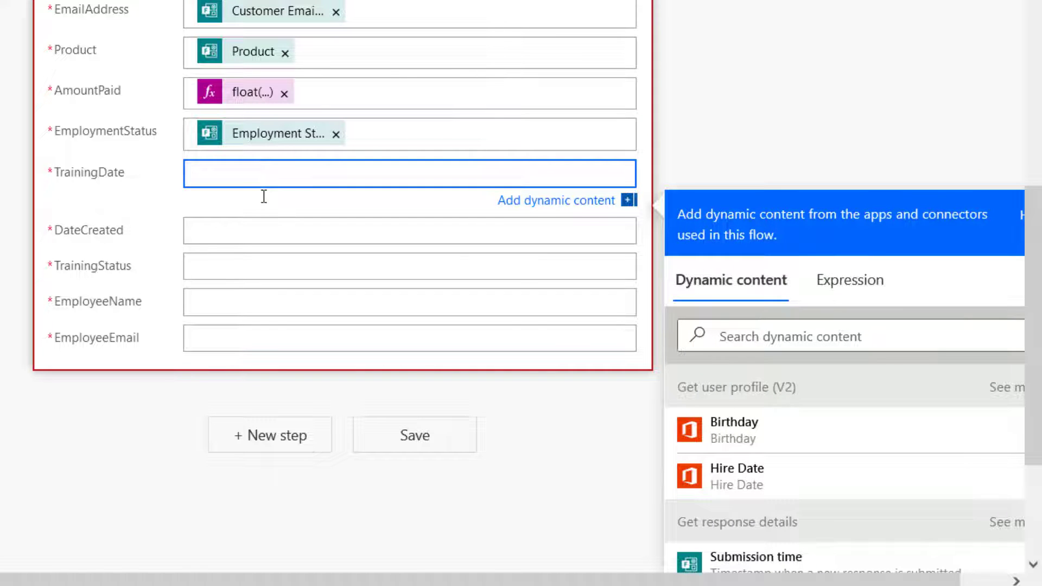
pyautogui.scroll(-3, 880, 350)
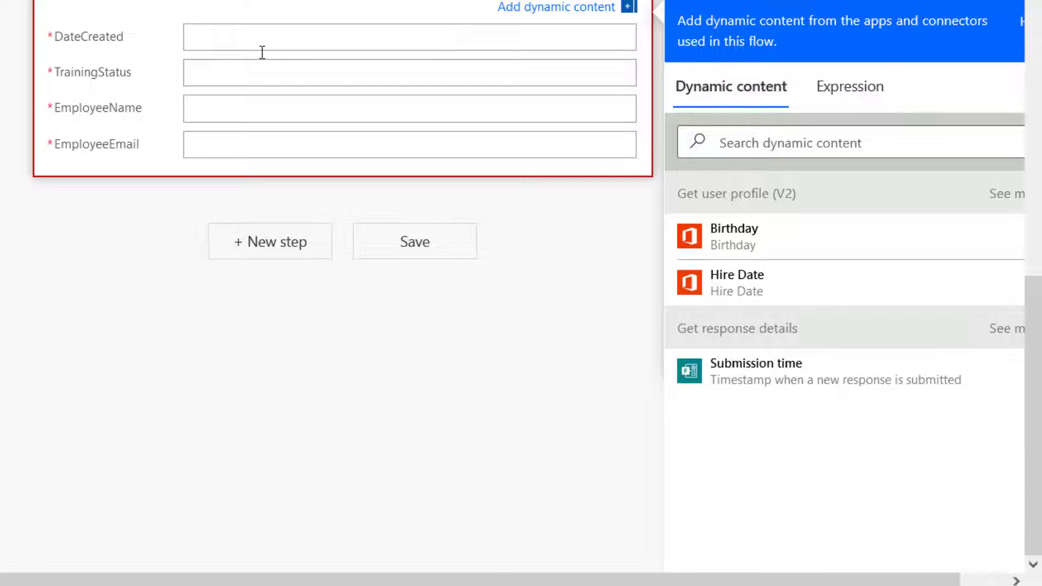
pyautogui.scroll(2, 262, 52)
pyautogui.click(242, 154)
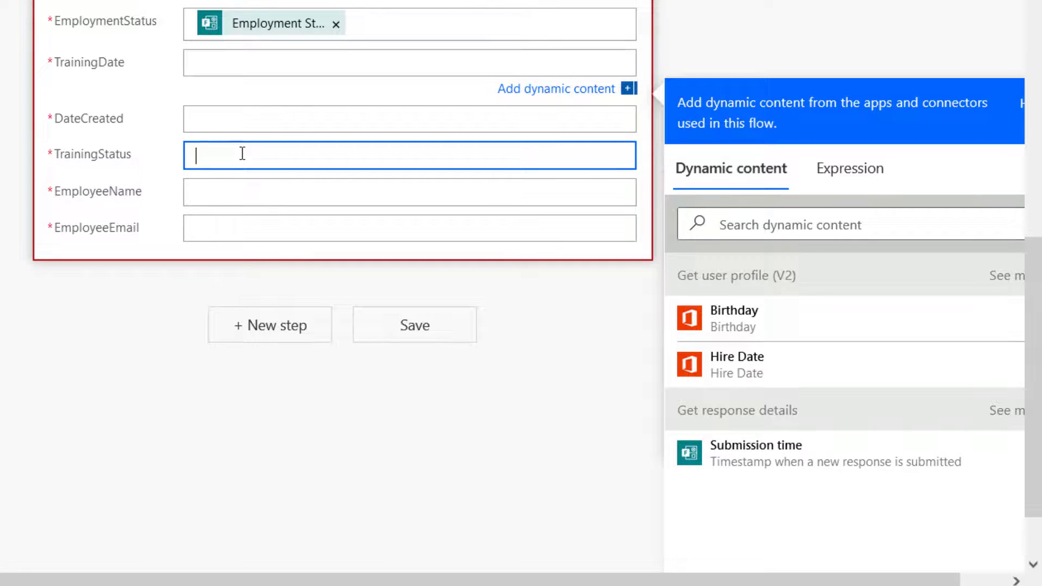
# Write formatDateTime(Training Commencement Date,'yyyy-MM-dd') as an expression and copy it.
pyautogui.click(841, 245)
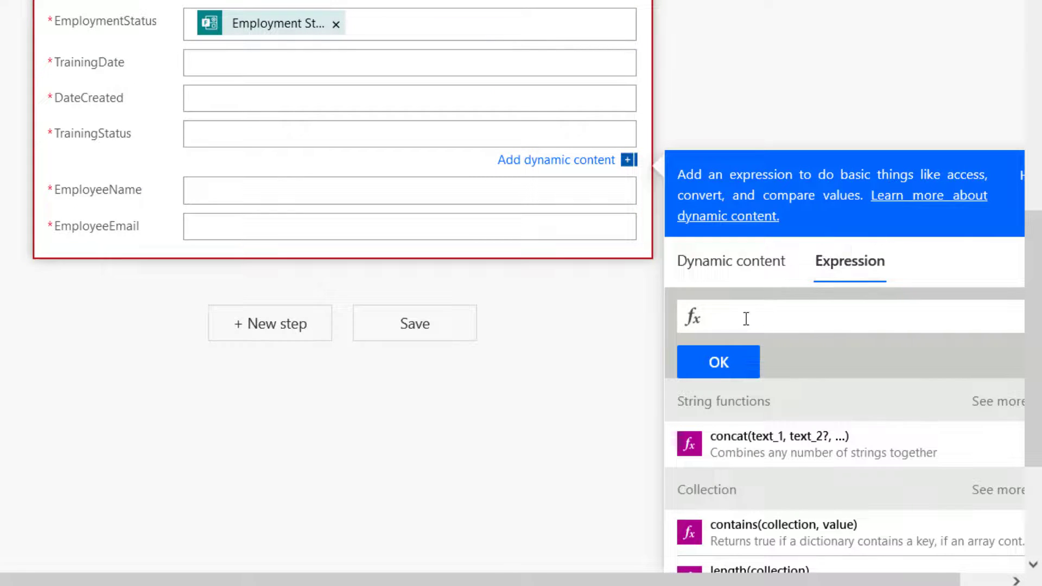
pyautogui.write('format')
pyautogui.press('Tab')
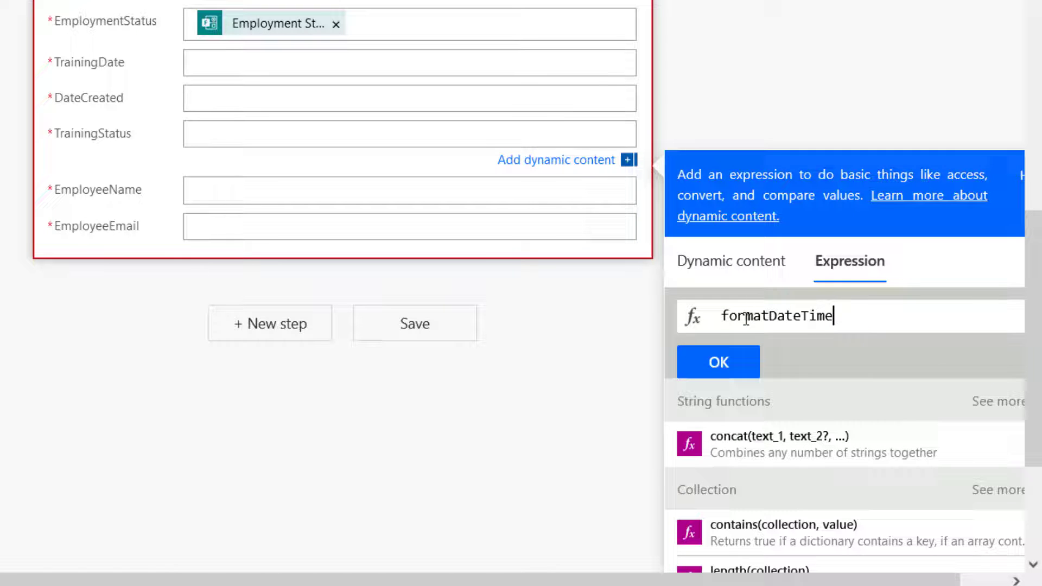
pyautogui.write('(')
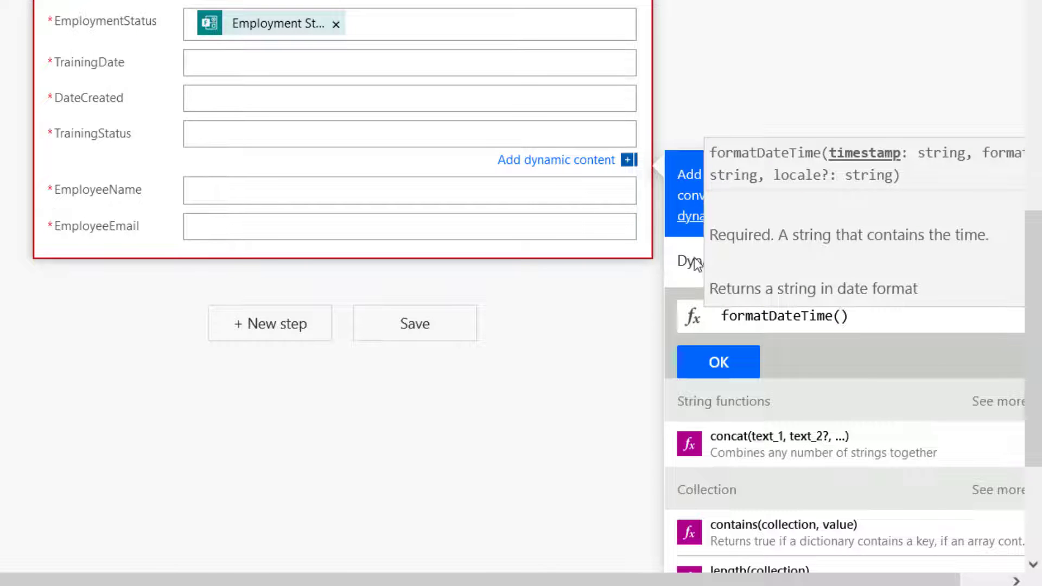
pyautogui.click(700, 265)
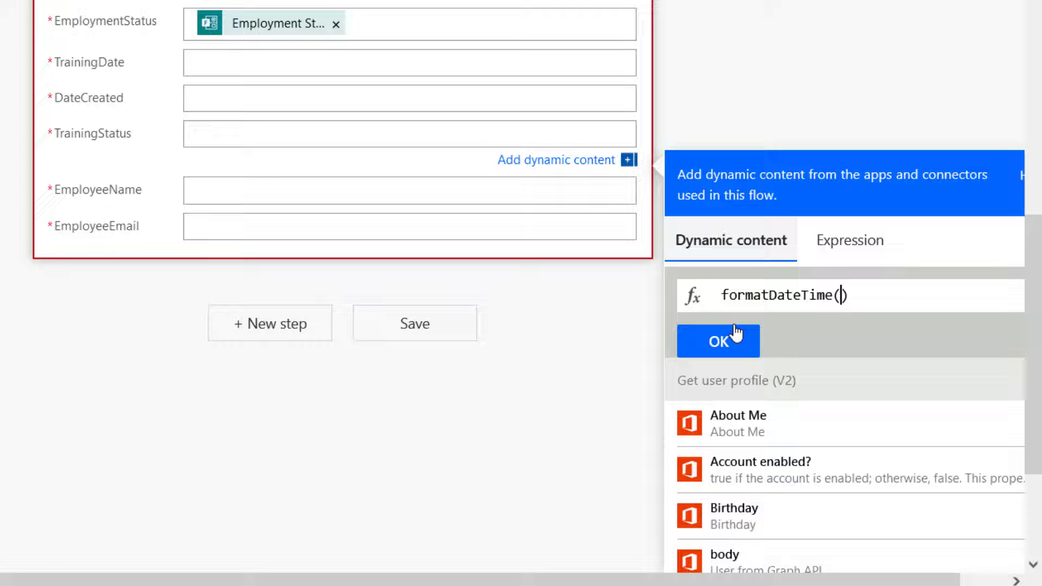
pyautogui.scroll(-6, 802, 493)
pyautogui.scroll(-15, 802, 494)
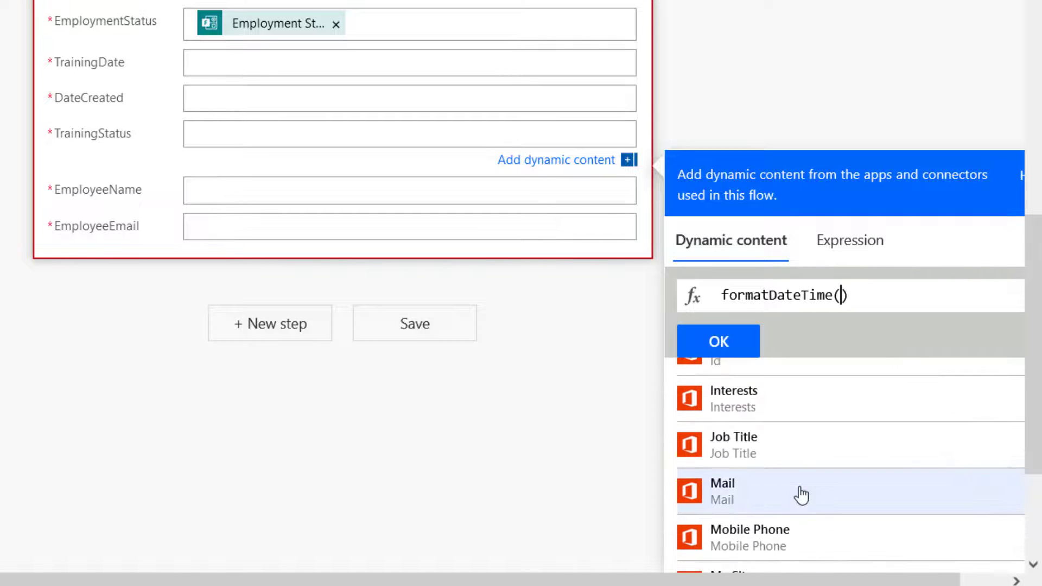
pyautogui.scroll(-5, 802, 495)
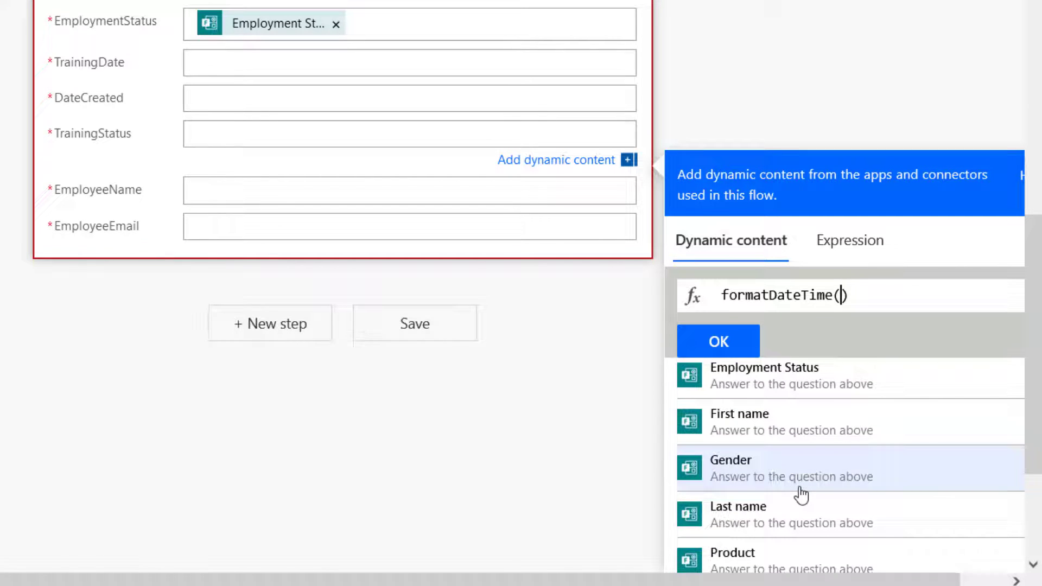
pyautogui.scroll(-5, 802, 495)
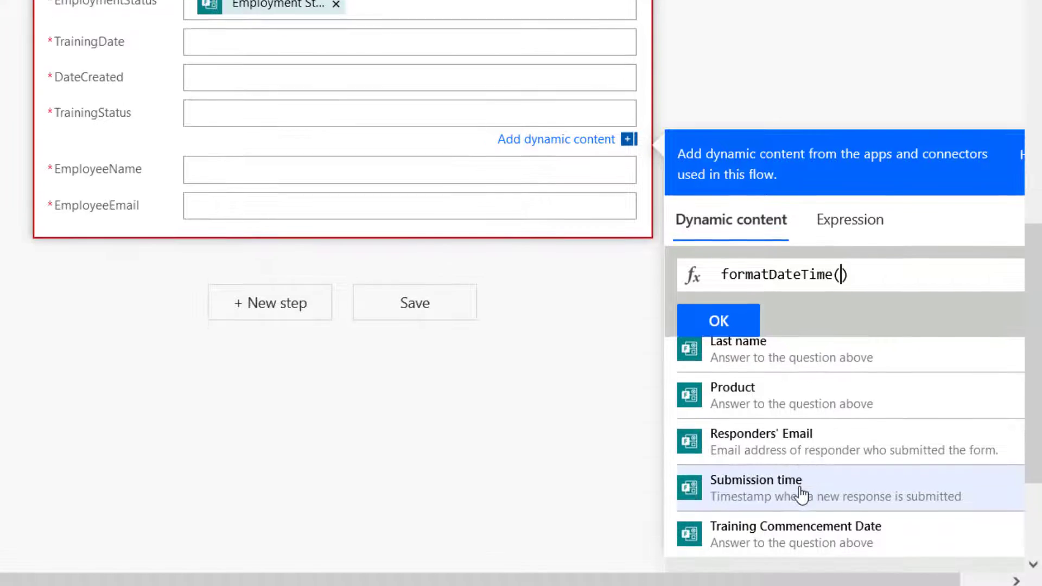
pyautogui.click(813, 509)
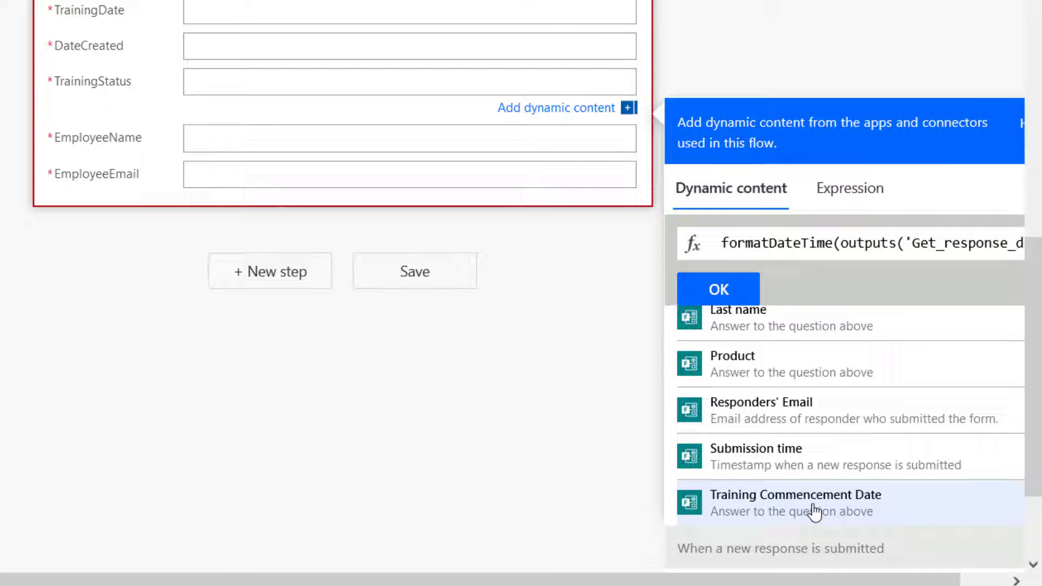
pyautogui.write(',')
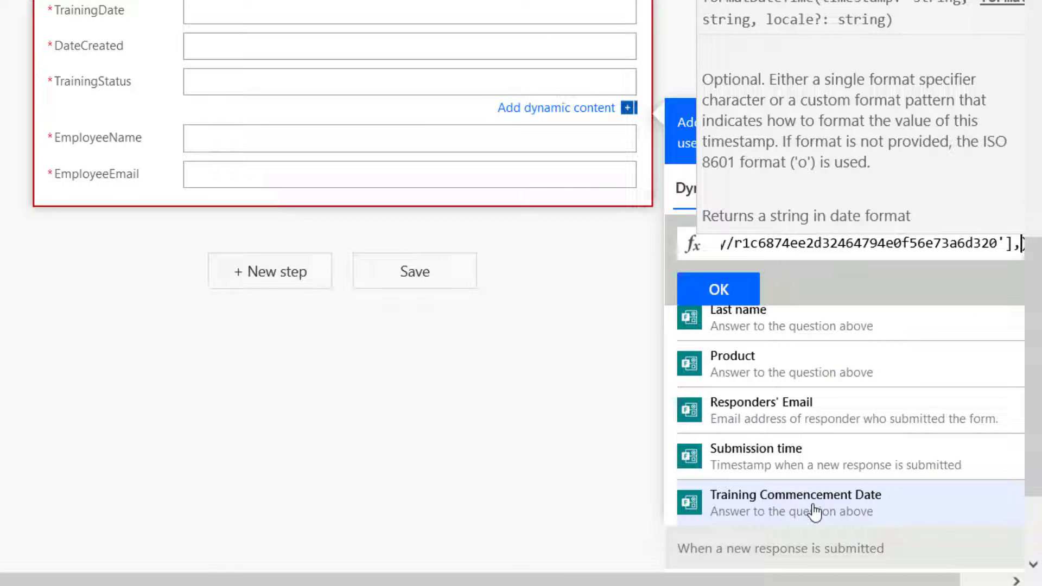
pyautogui.write("'")
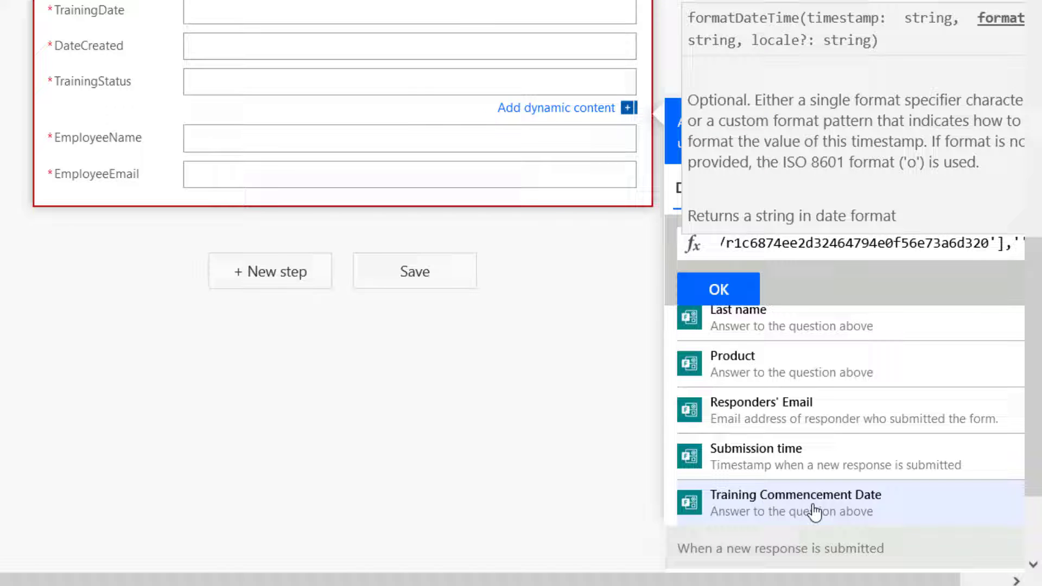
pyautogui.write('yyyy-')
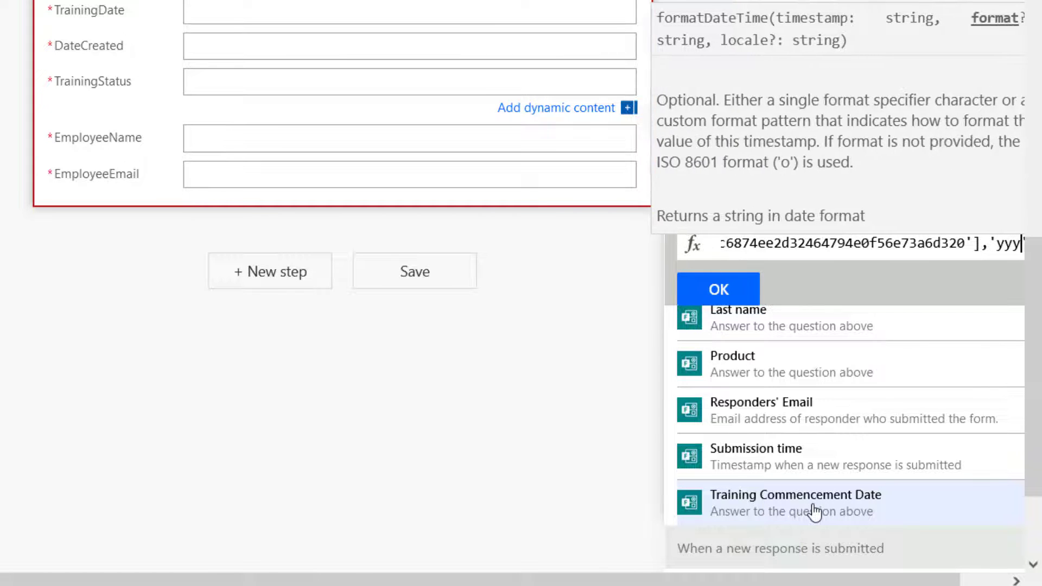
pyautogui.write('MM-dd')
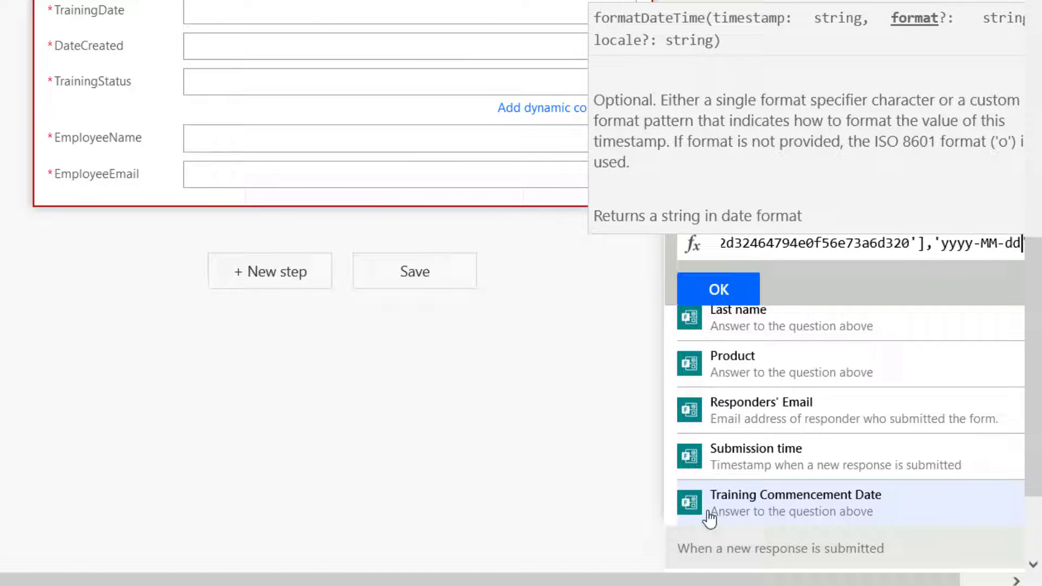
pyautogui.write("')")
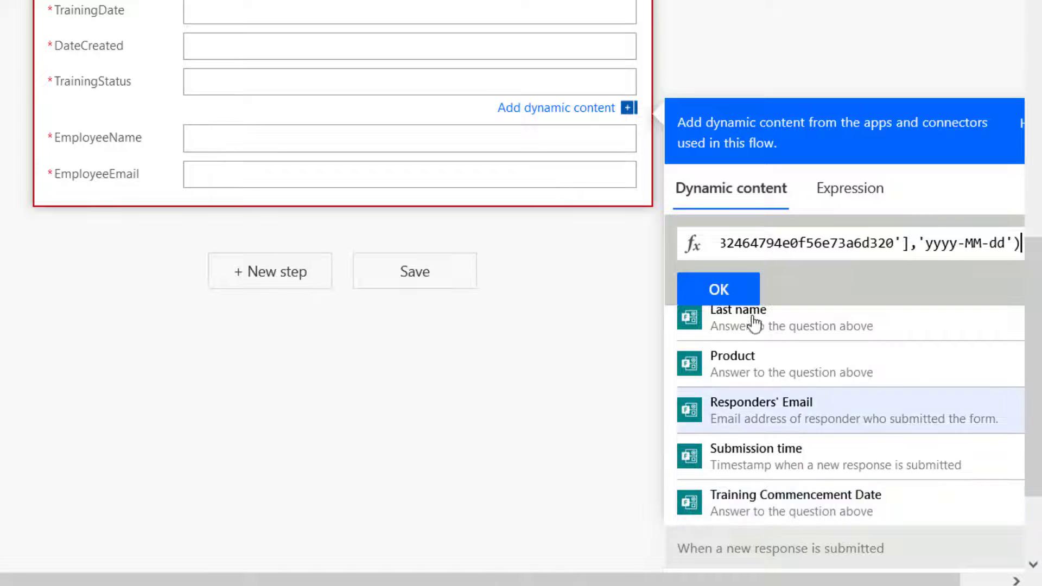
pyautogui.hotkey('ctrl', 'a')
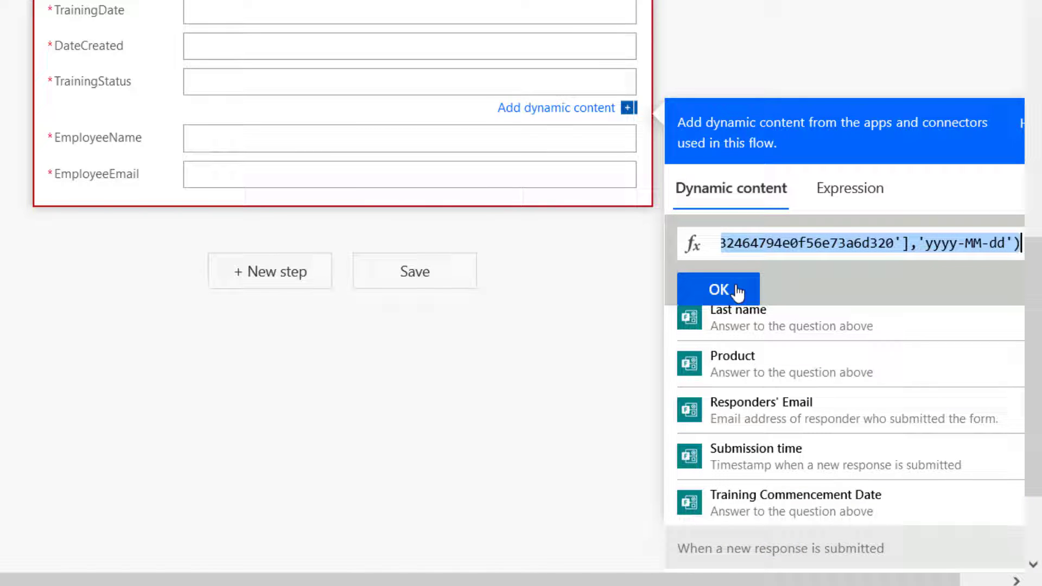
pyautogui.click(737, 292)
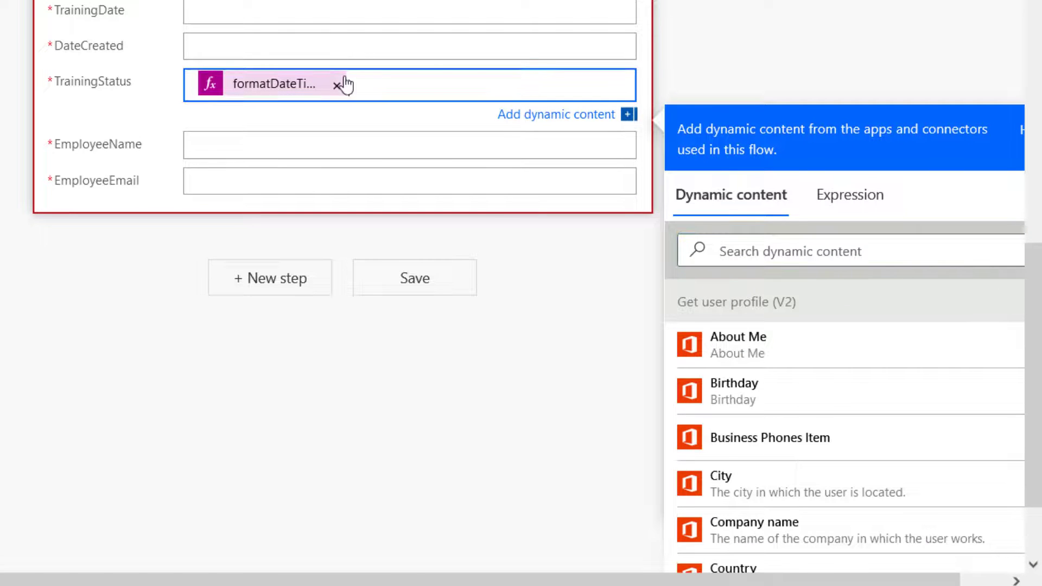
# Remove the date token from TrainingStatus and paste the date expression into TrainingDate.
pyautogui.click(337, 85)
pyautogui.click(232, 48)
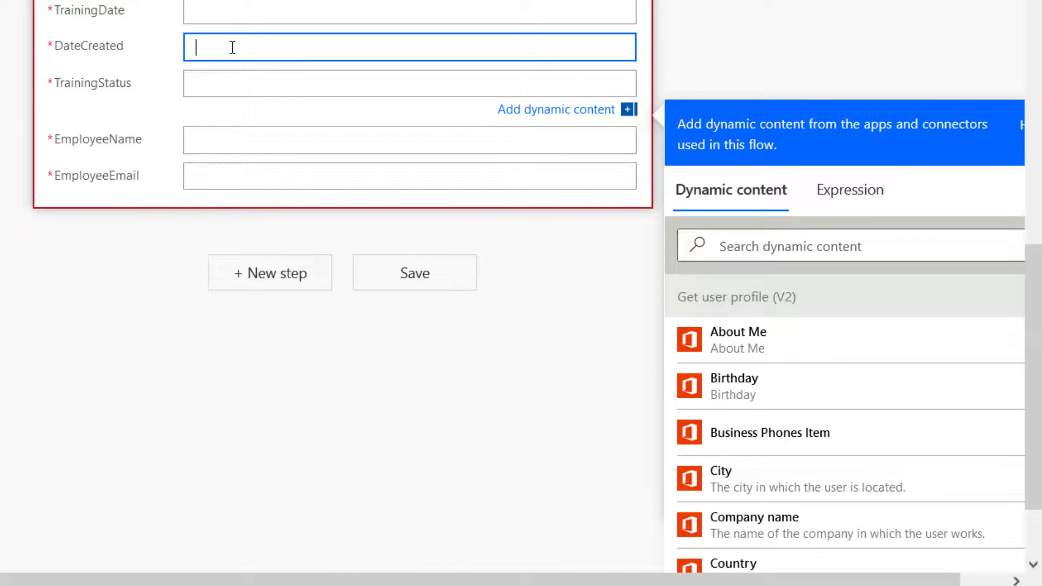
pyautogui.scroll(5, 228, 44)
pyautogui.click(232, 293)
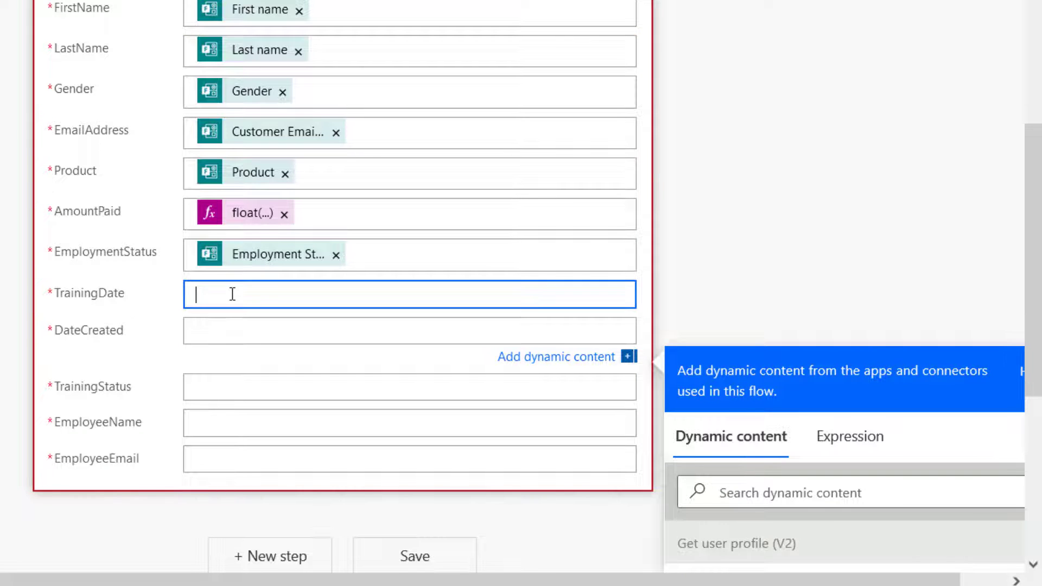
pyautogui.scroll(-2, 543, 326)
pyautogui.click(856, 296)
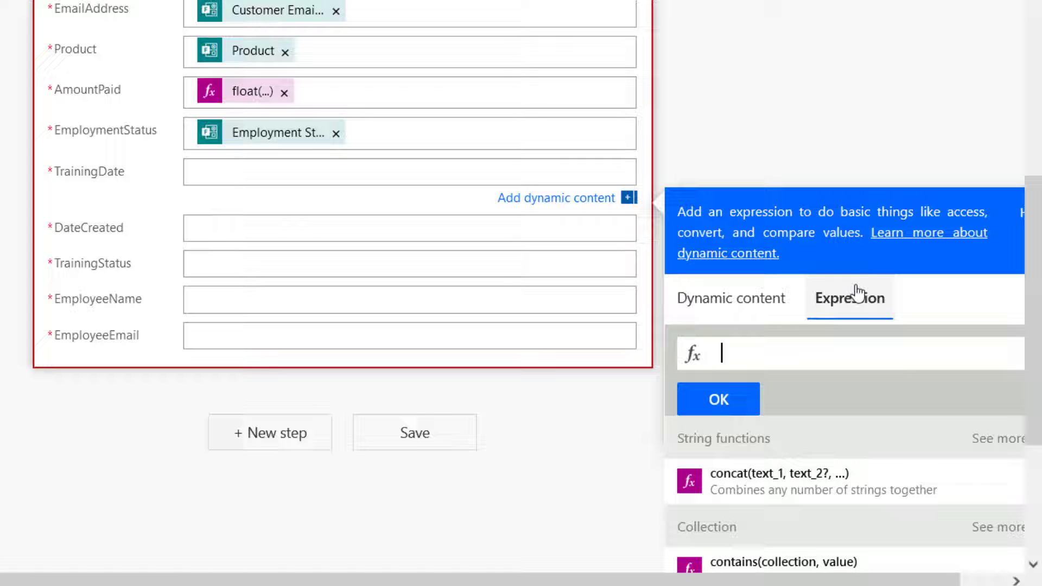
pyautogui.hotkey('ctrl', 'v')
pyautogui.click(711, 399)
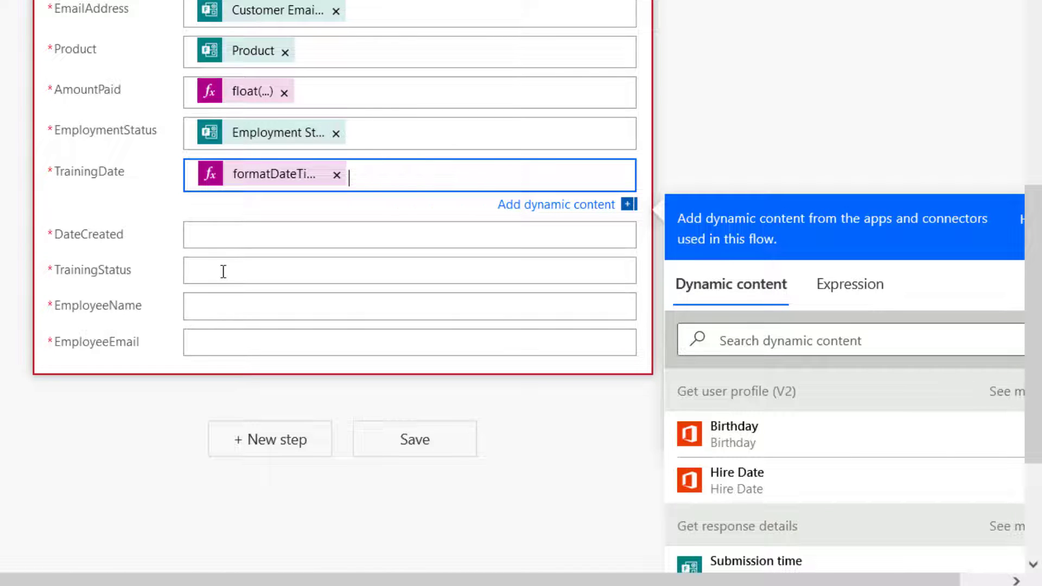
# Set TrainingStatus to New and fill EmployeeName with the Display Name dynamic content.
pyautogui.click(223, 271)
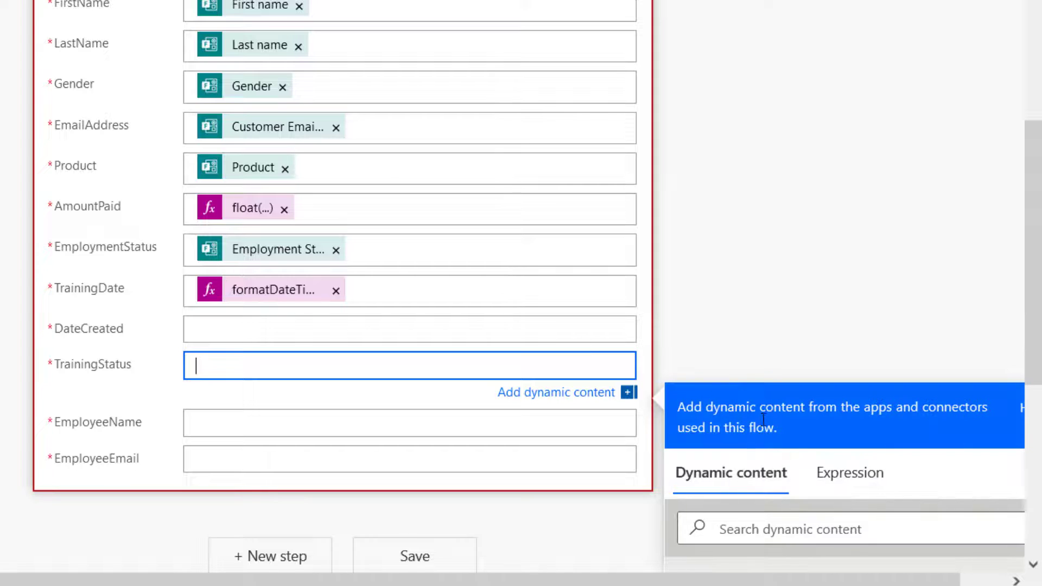
pyautogui.scroll(-5, 787, 484)
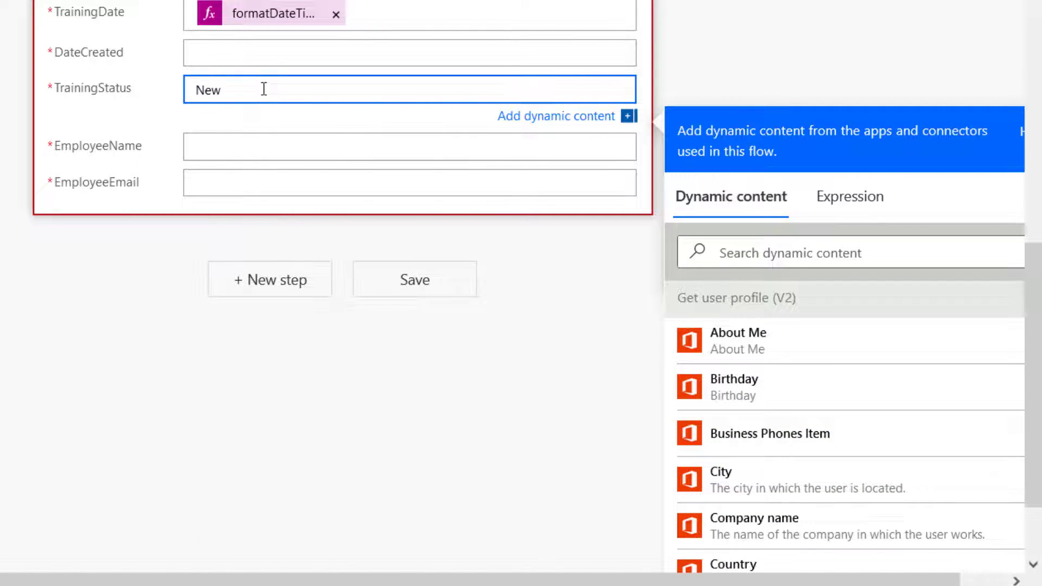
pyautogui.click(239, 147)
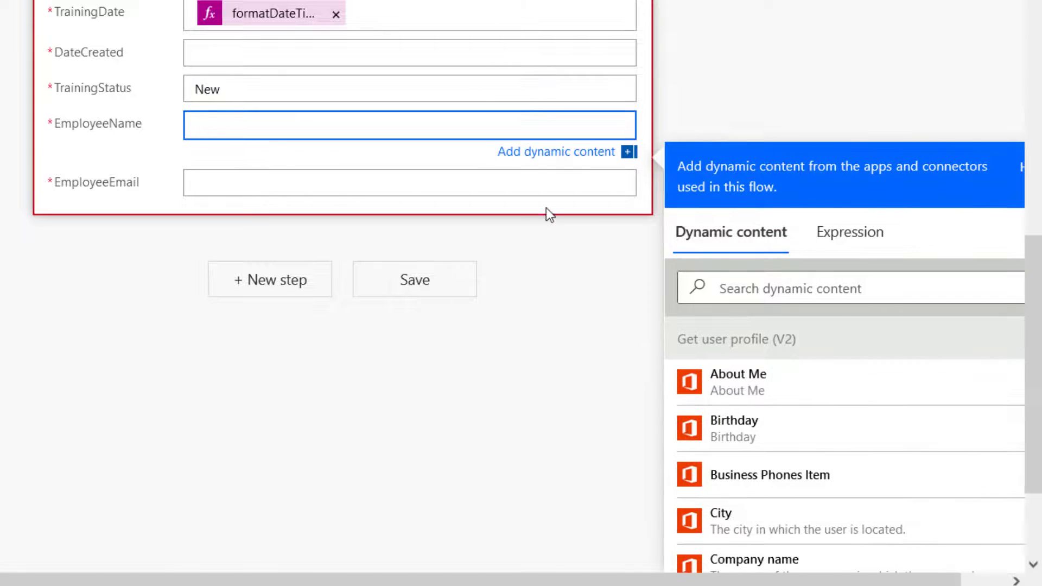
pyautogui.click(748, 283)
pyautogui.write('displ')
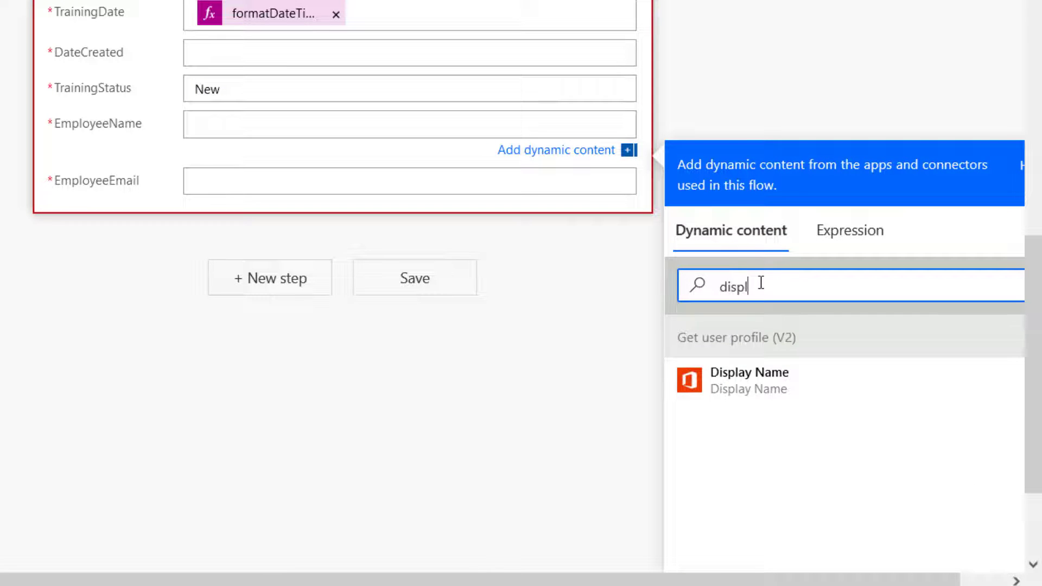
pyautogui.click(775, 388)
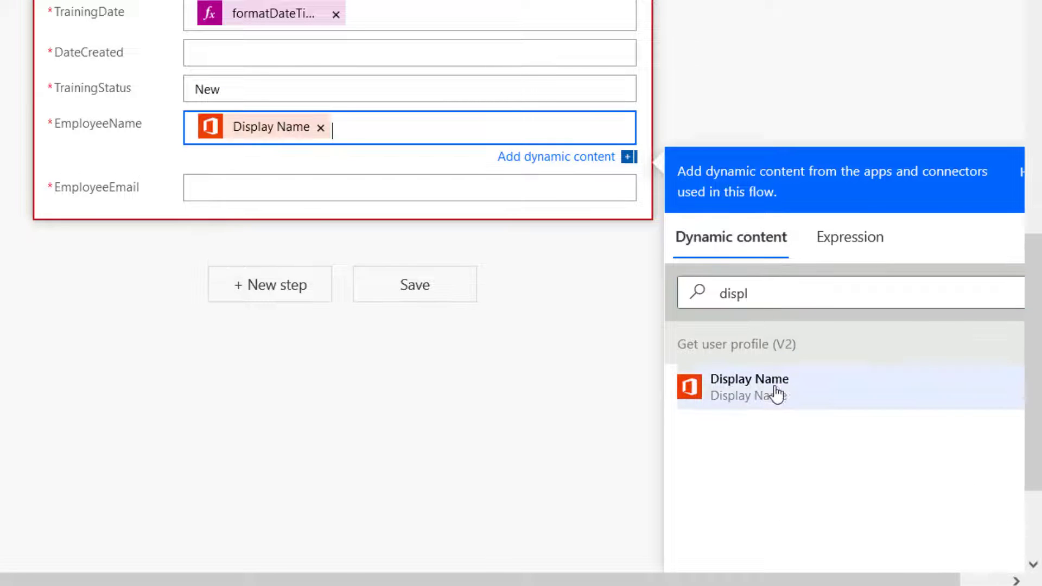
# Fill EmployeeEmail with the Responders' Email dynamic content.
pyautogui.click(250, 186)
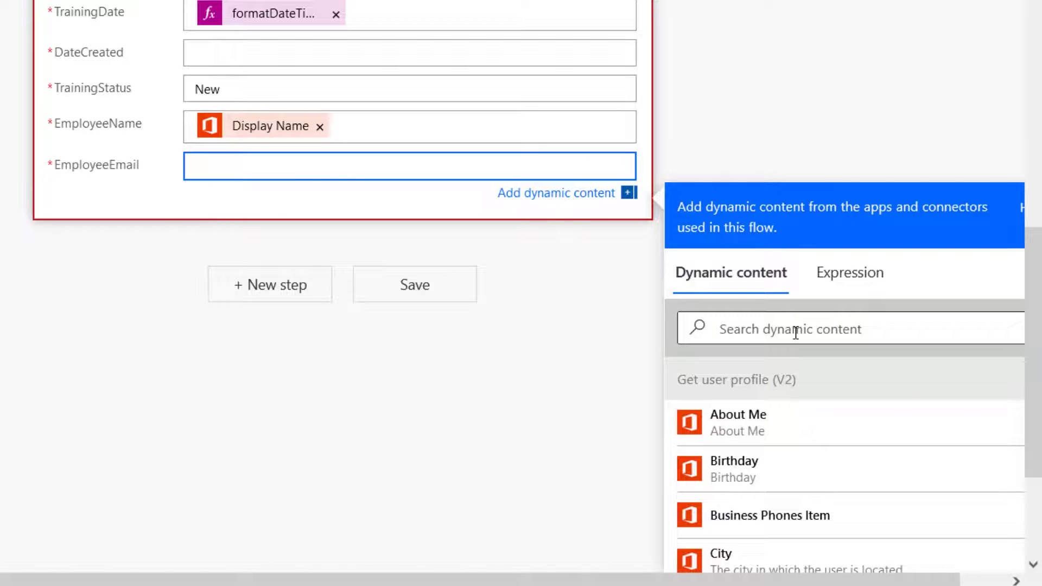
pyautogui.click(796, 333)
pyautogui.write('r')
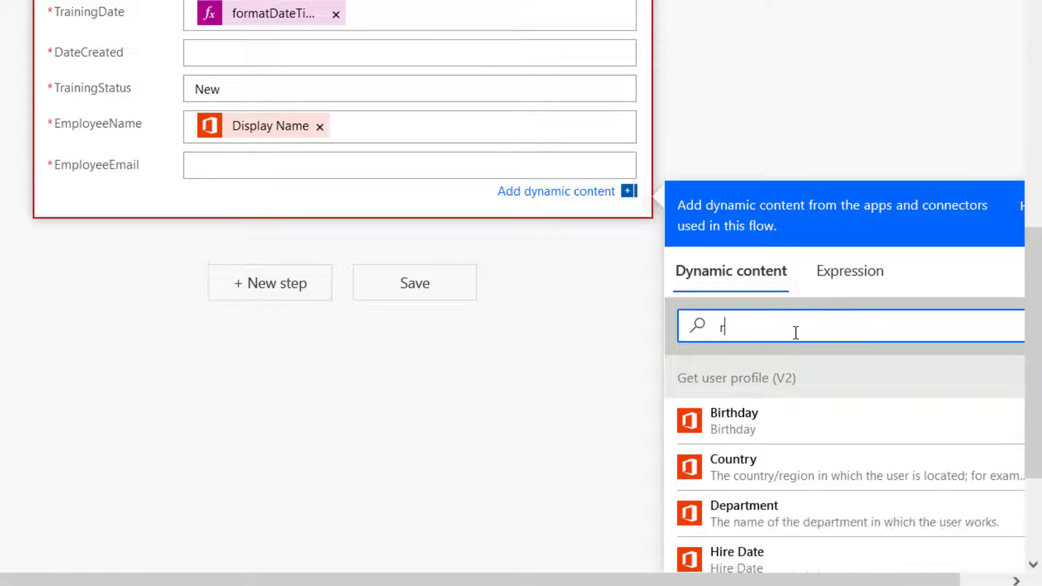
pyautogui.write('esponder')
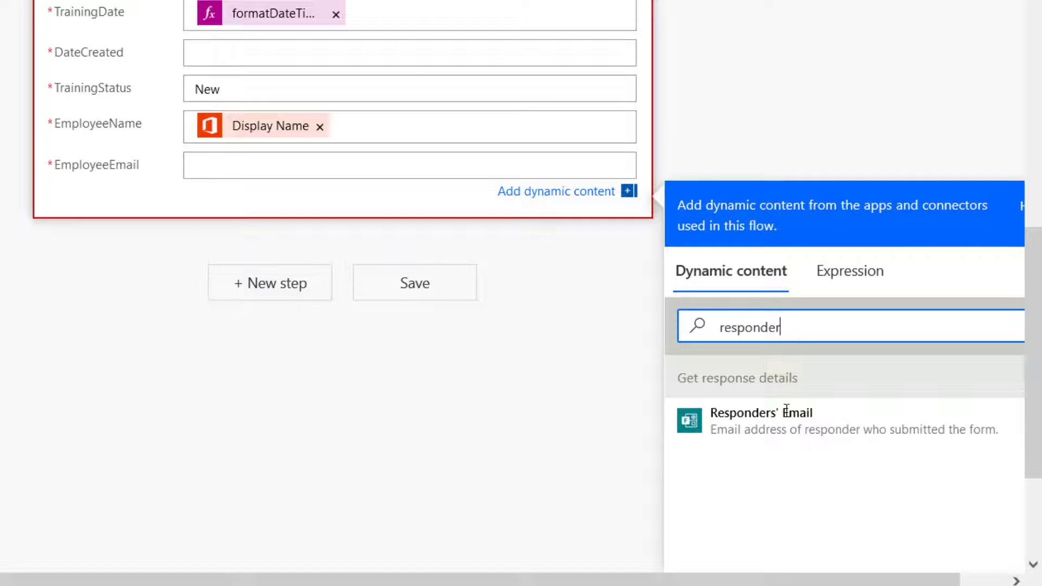
pyautogui.click(786, 412)
pyautogui.scroll(2, 372, 128)
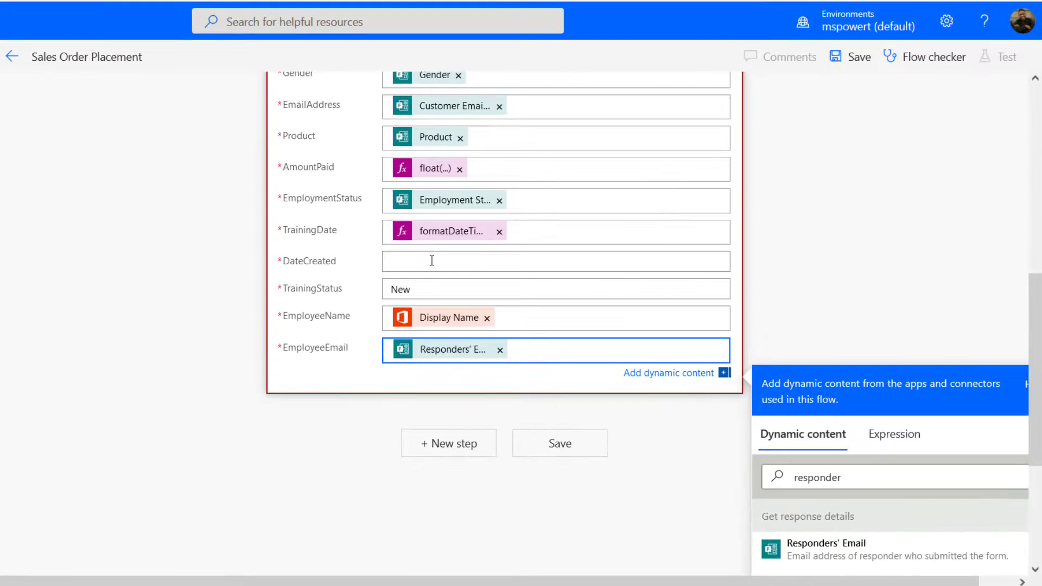
# Fill DateCreated with the expression formatDateTime(utcNow(),'yyyy-MM-dd').
pyautogui.click(575, 444)
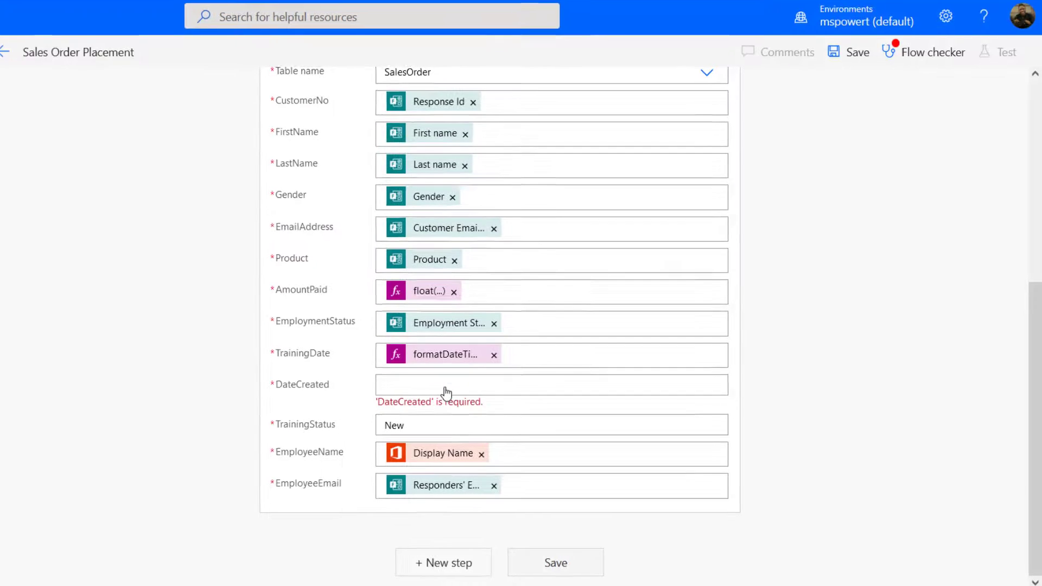
pyautogui.click(447, 389)
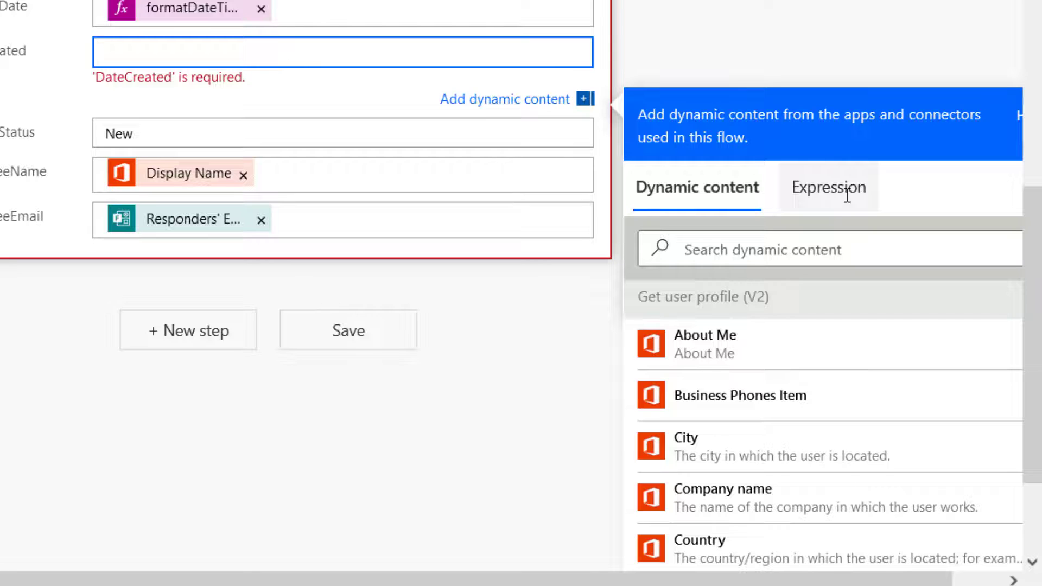
pyautogui.click(848, 203)
pyautogui.write('form')
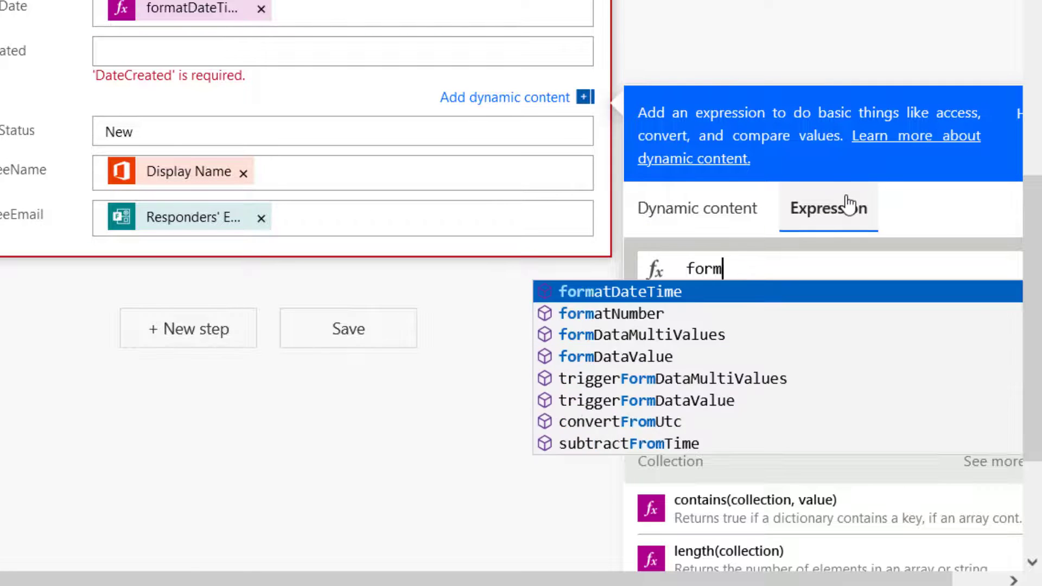
pyautogui.press('Return')
pyautogui.write('(utc')
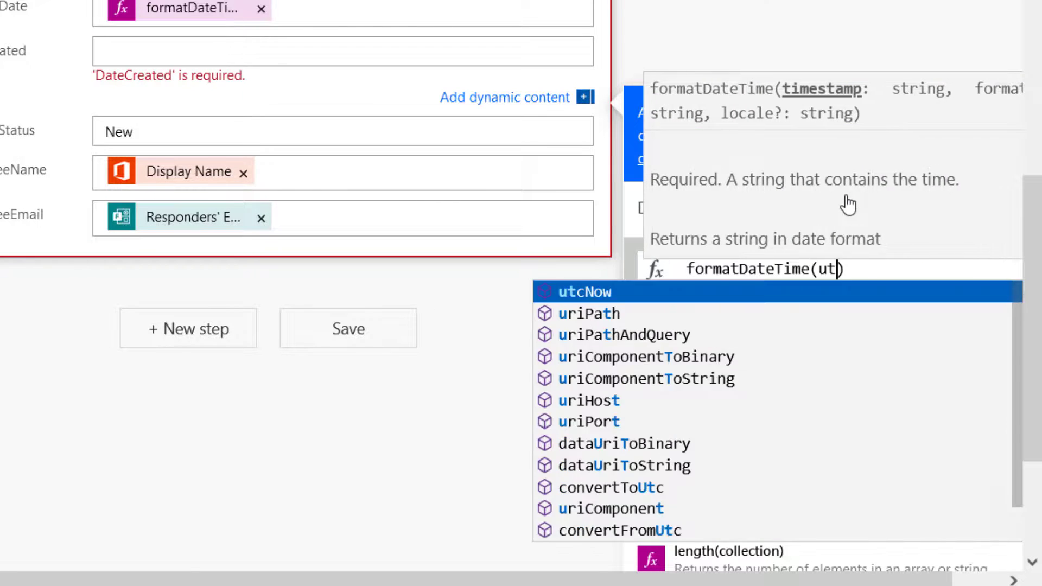
pyautogui.press('Return')
pyautogui.write('()')
pyautogui.write(",'")
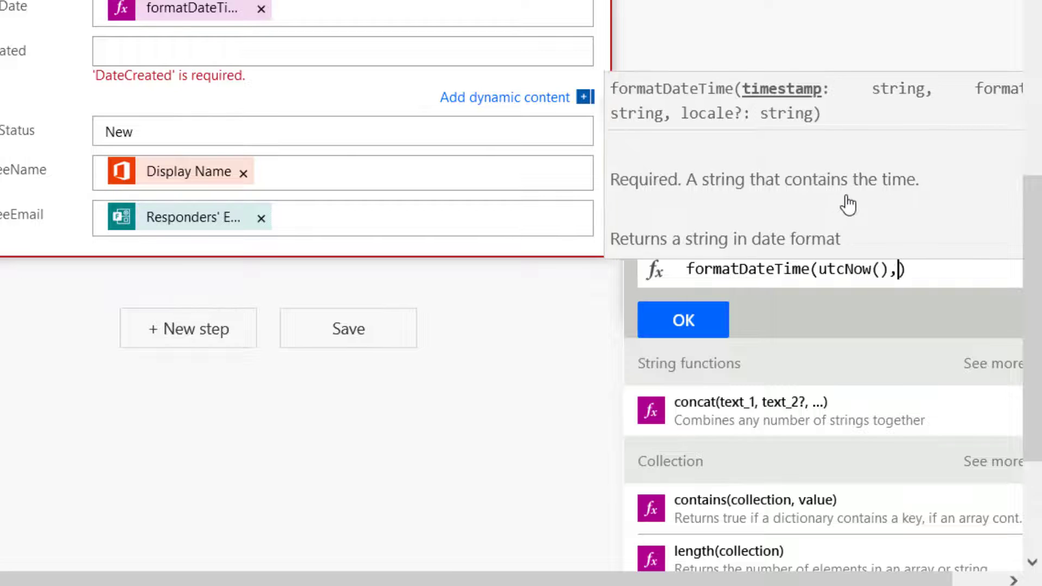
pyautogui.write('yyyy-')
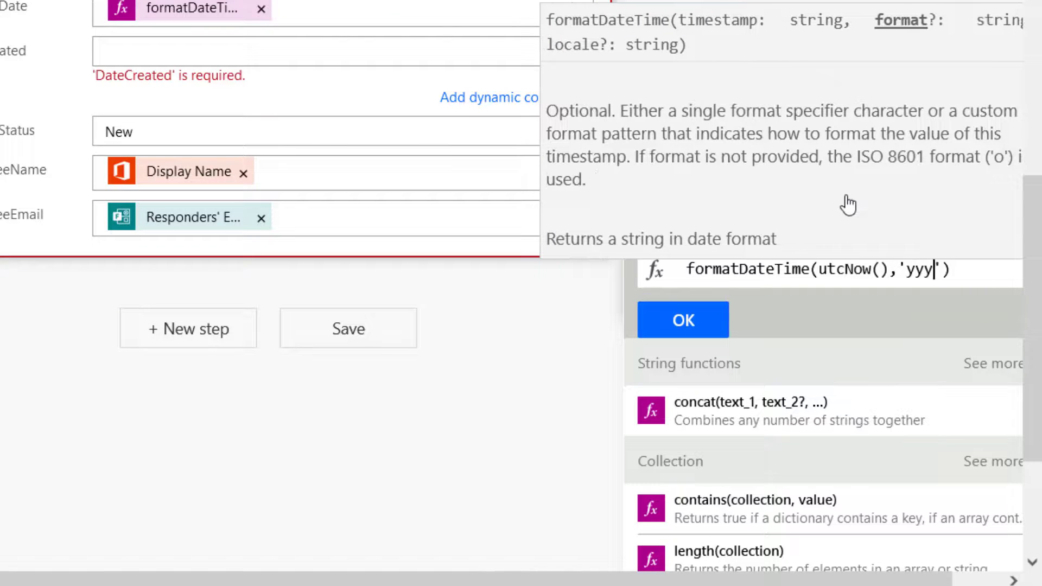
pyautogui.write('MM-dd')
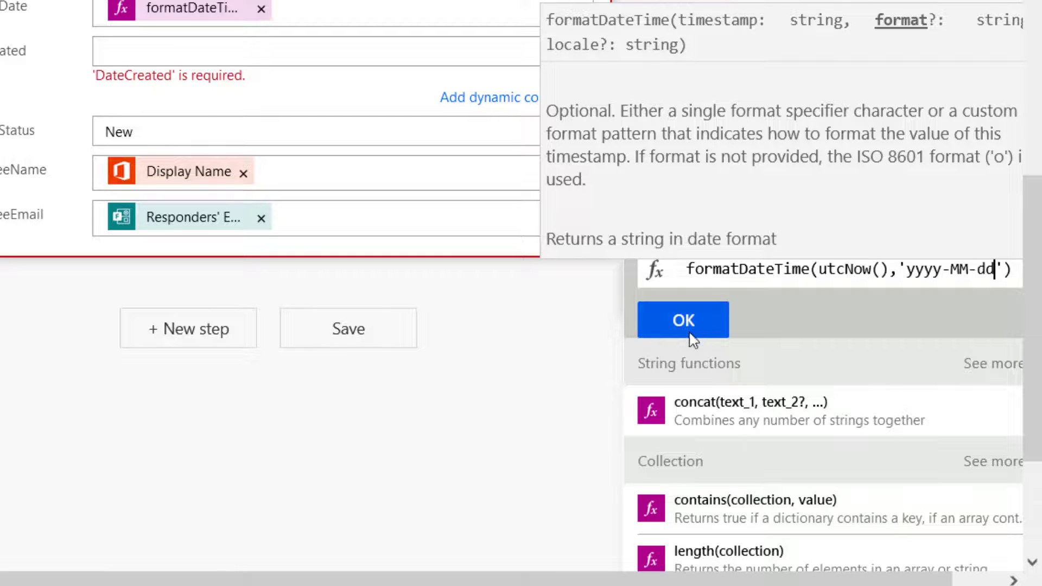
pyautogui.click(694, 339)
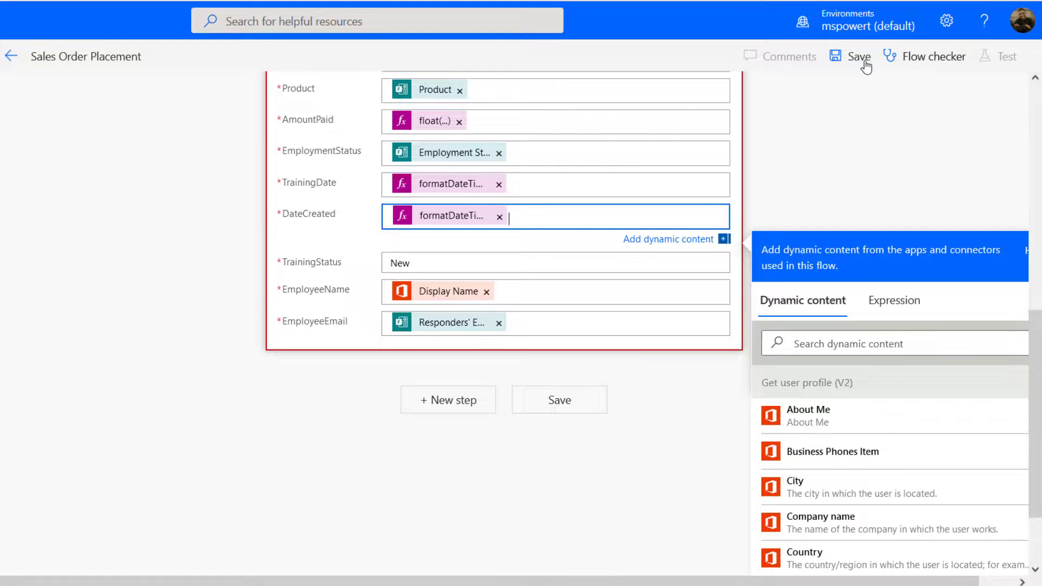
# Save the flow and start a manual test run.
pyautogui.click(865, 62)
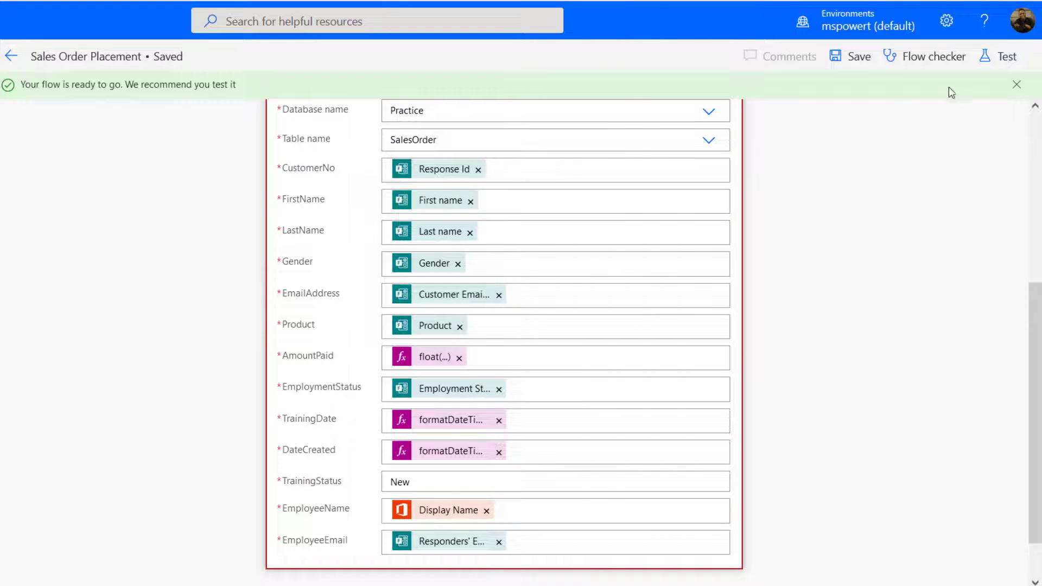
pyautogui.click(1008, 56)
pyautogui.click(844, 99)
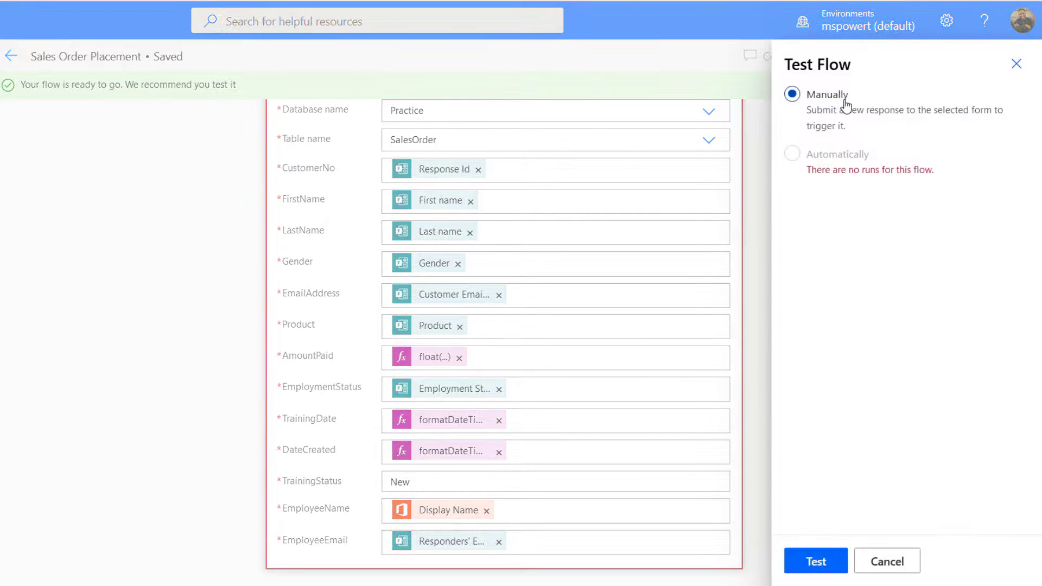
pyautogui.click(816, 561)
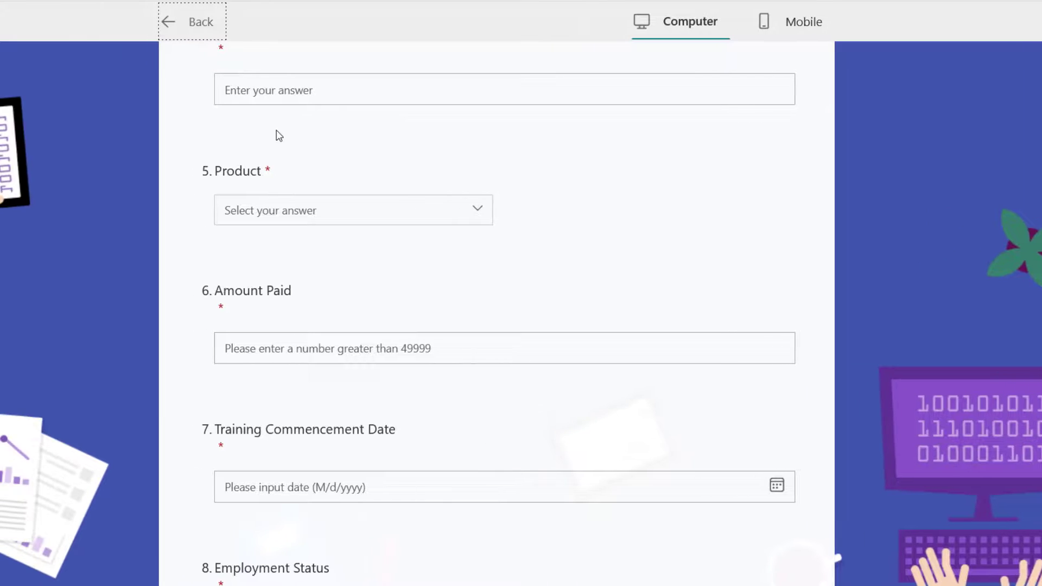
# Enter the respondent's first name, last name, Female gender and e-mail address in the order form.
pyautogui.scroll(5, 287, 136)
pyautogui.scroll(3, 287, 137)
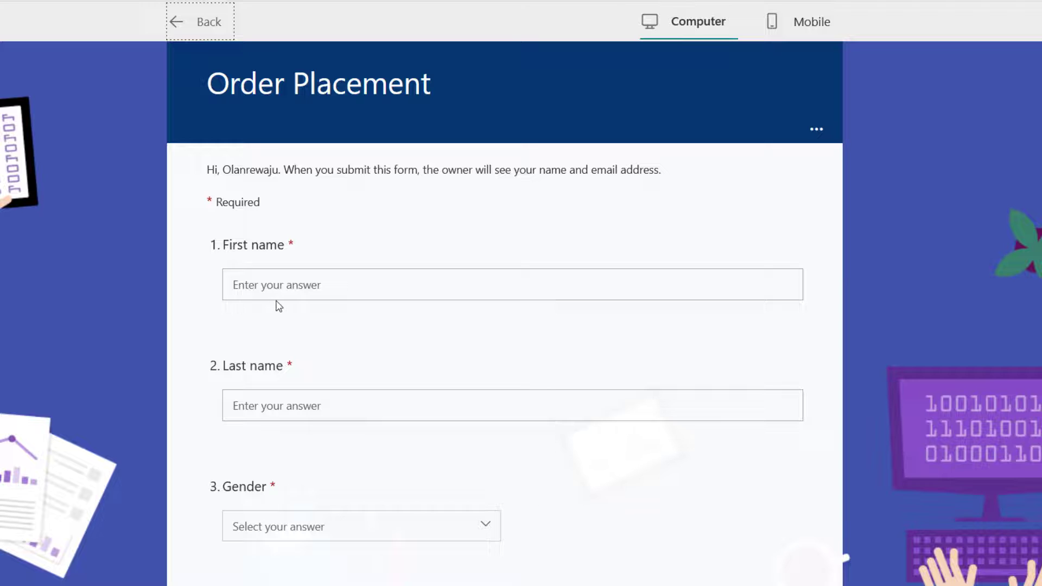
pyautogui.click(264, 284)
pyautogui.write('Adele')
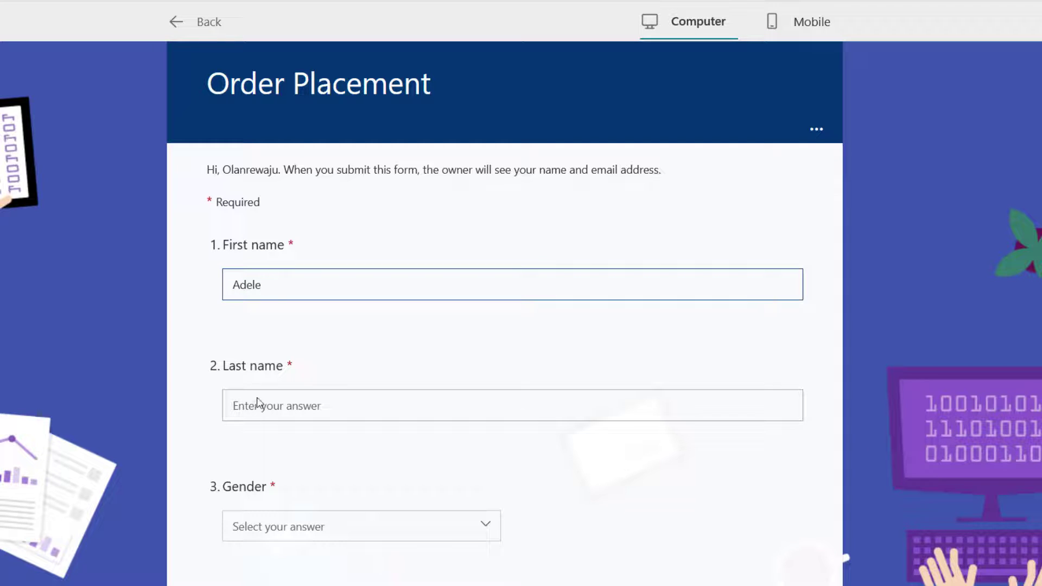
pyautogui.click(257, 404)
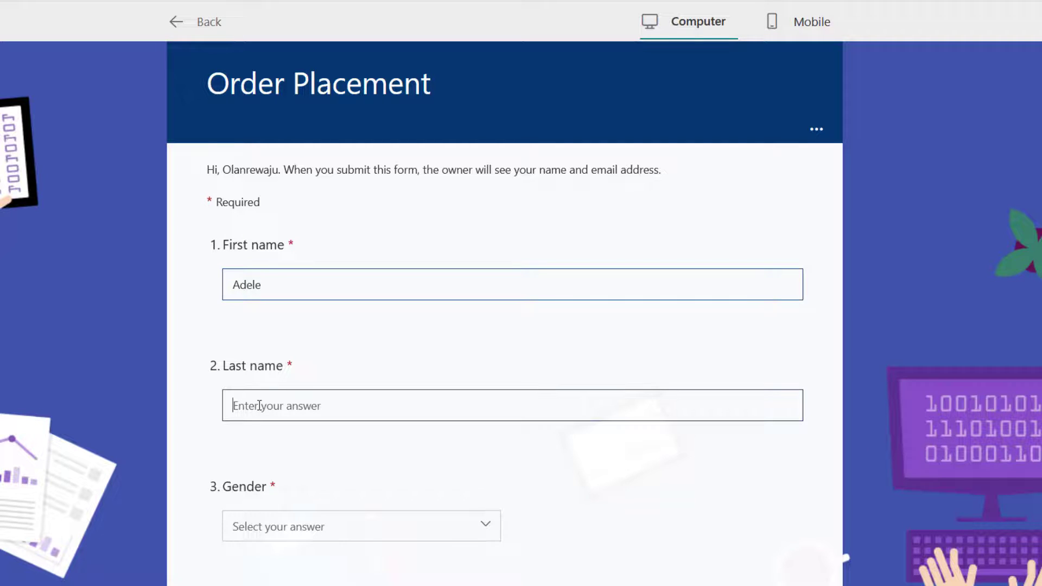
pyautogui.write('Vance')
pyautogui.scroll(-5, 260, 406)
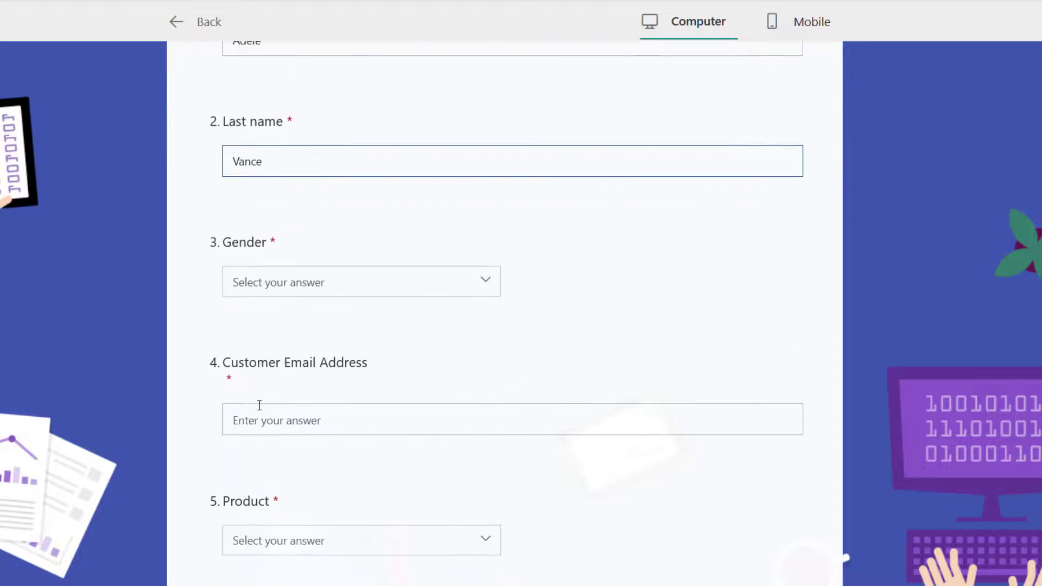
pyautogui.click(342, 279)
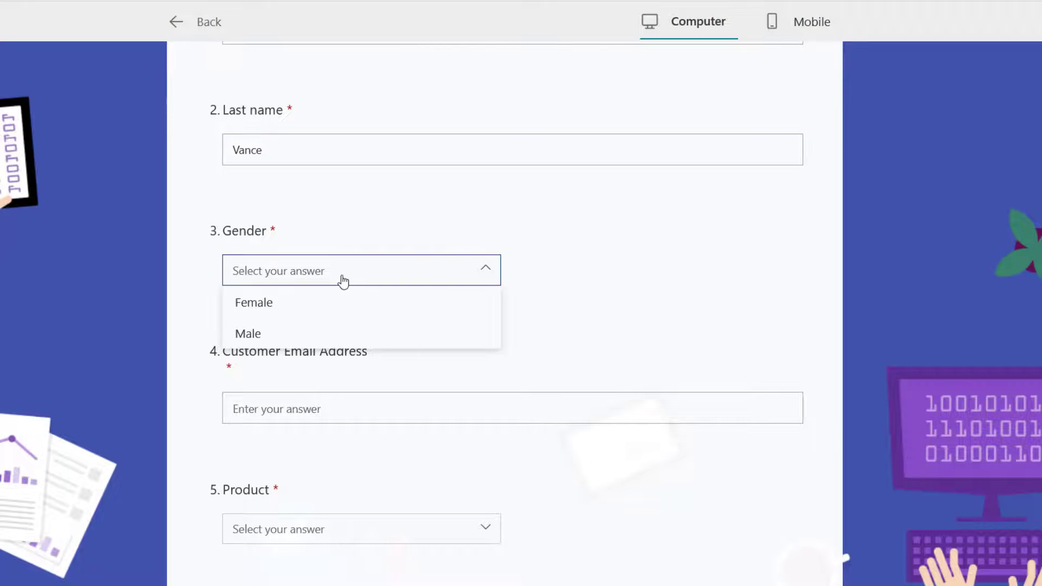
pyautogui.click(298, 304)
pyautogui.click(312, 413)
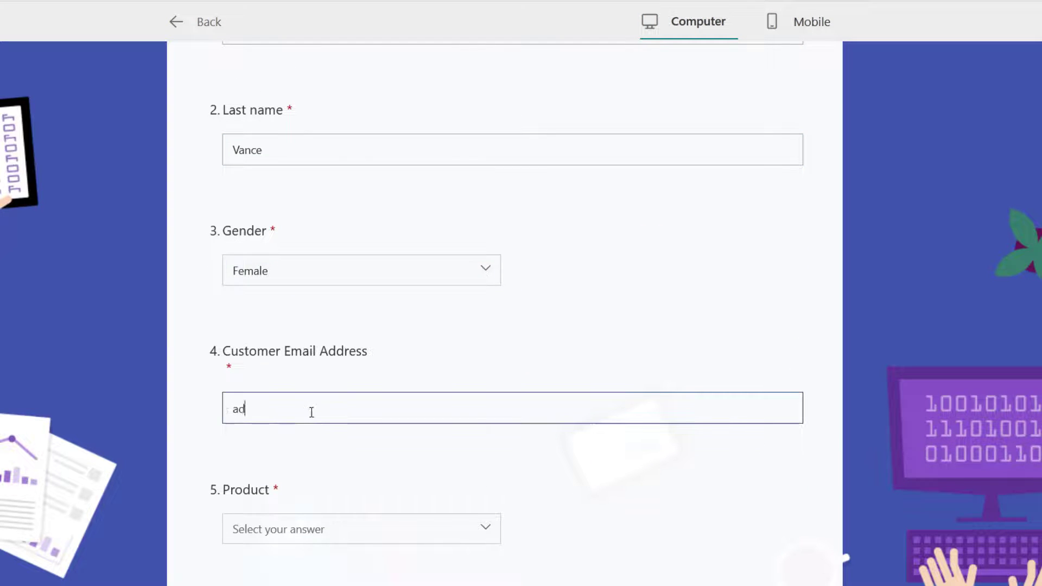
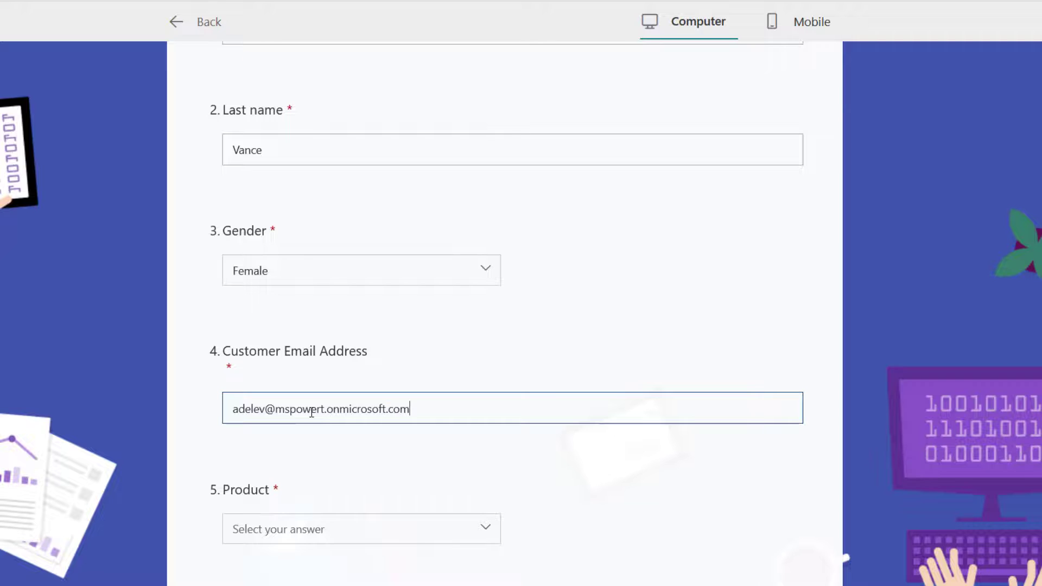
# Choose Power Automate, amount 80000, training date 3/18/2022, Employed, then submit the form.
pyautogui.scroll(-5, 311, 413)
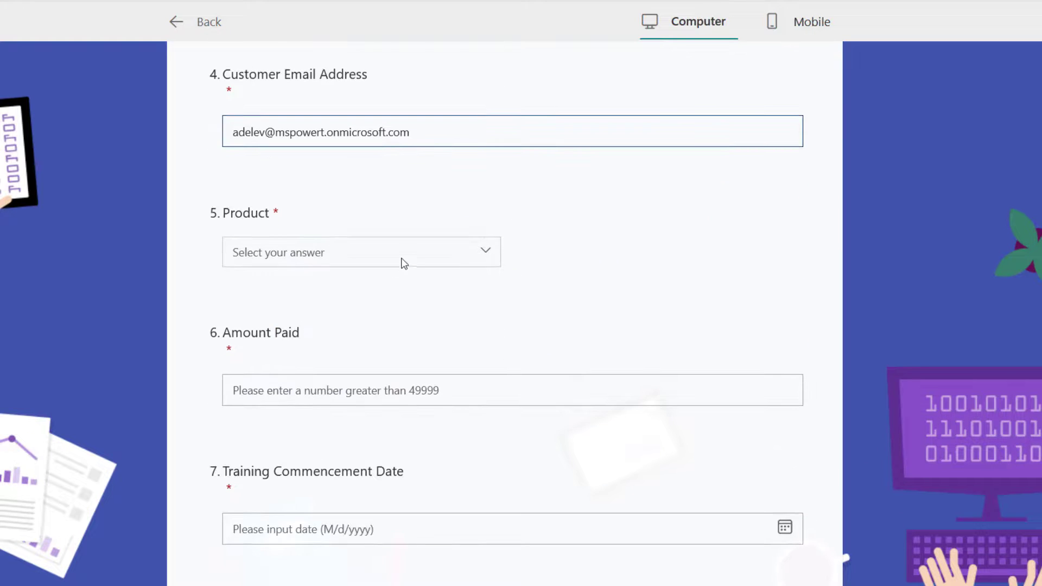
pyautogui.click(404, 263)
pyautogui.click(337, 288)
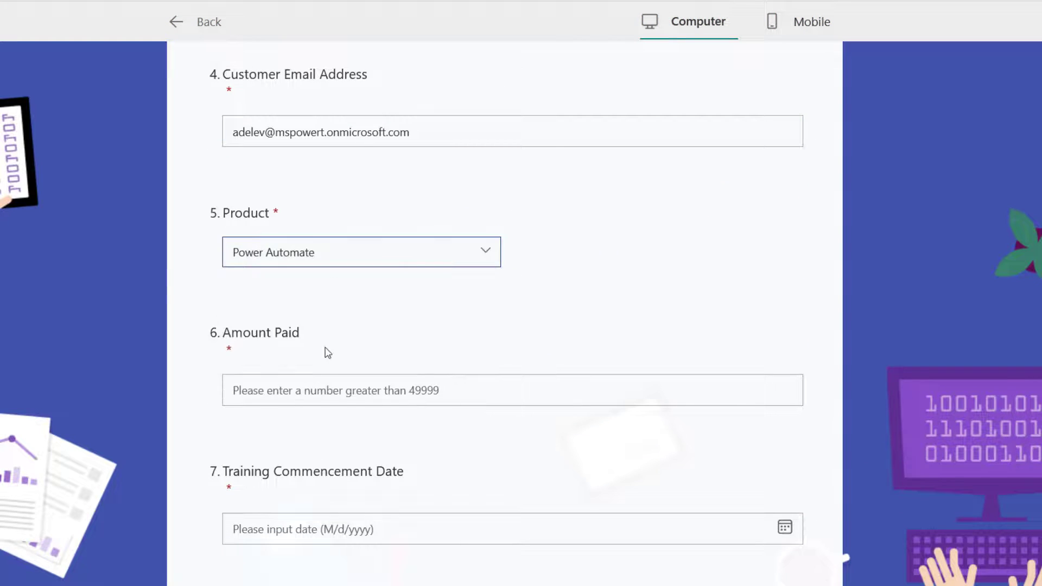
pyautogui.click(326, 398)
pyautogui.write('80000')
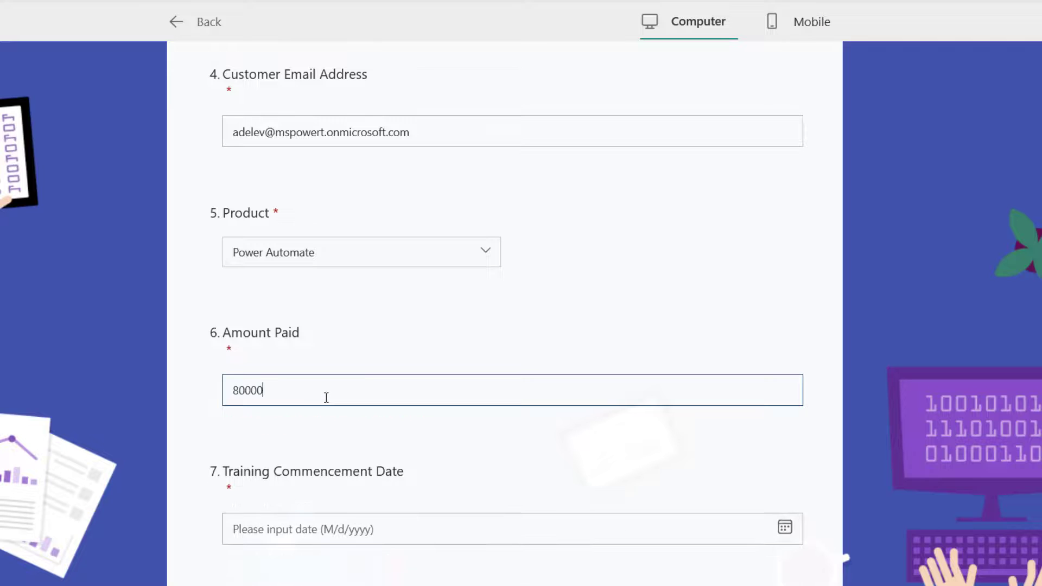
pyautogui.scroll(-3, 326, 398)
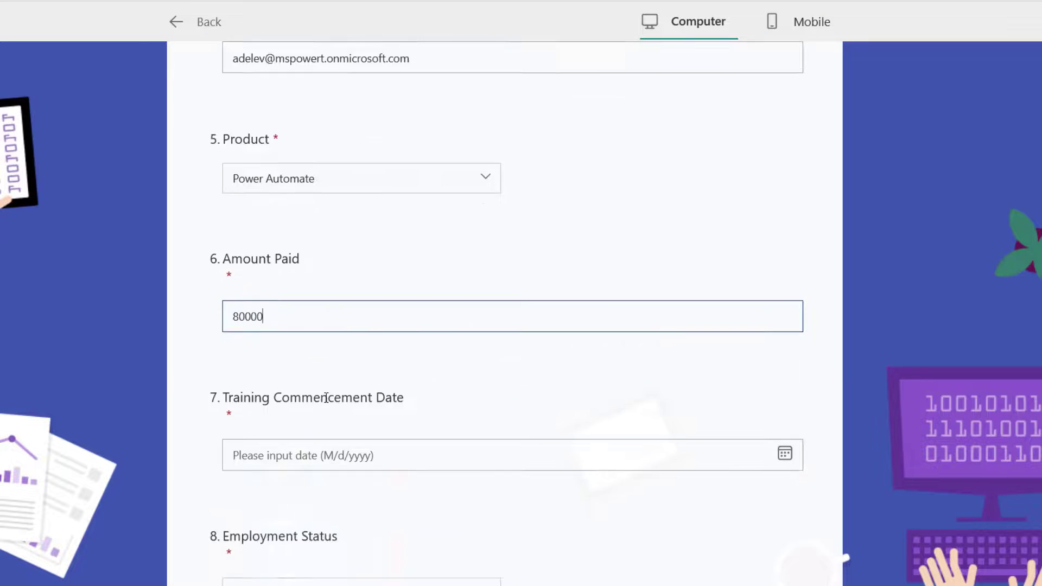
pyautogui.click(785, 343)
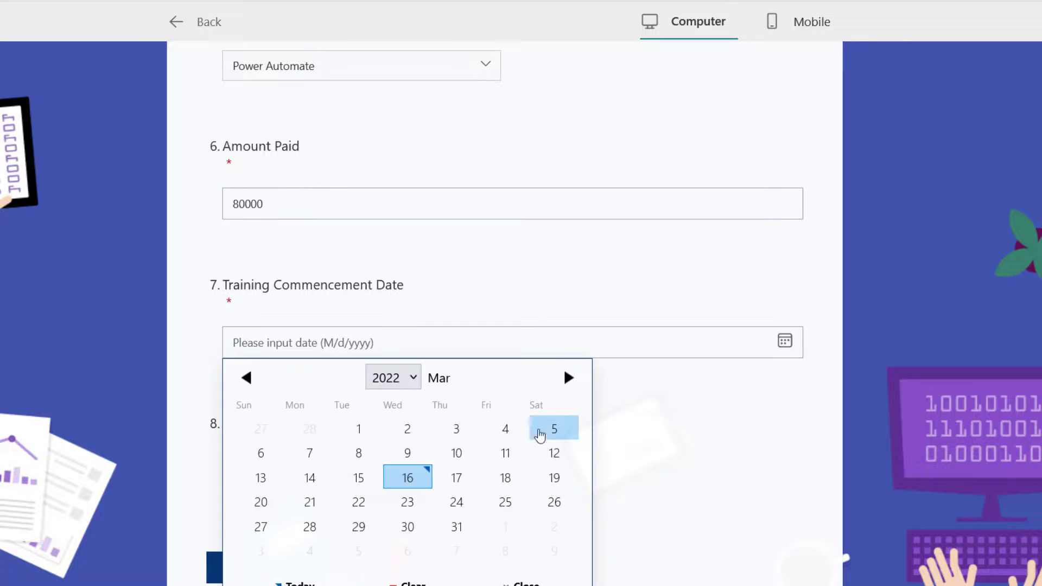
pyautogui.click(504, 478)
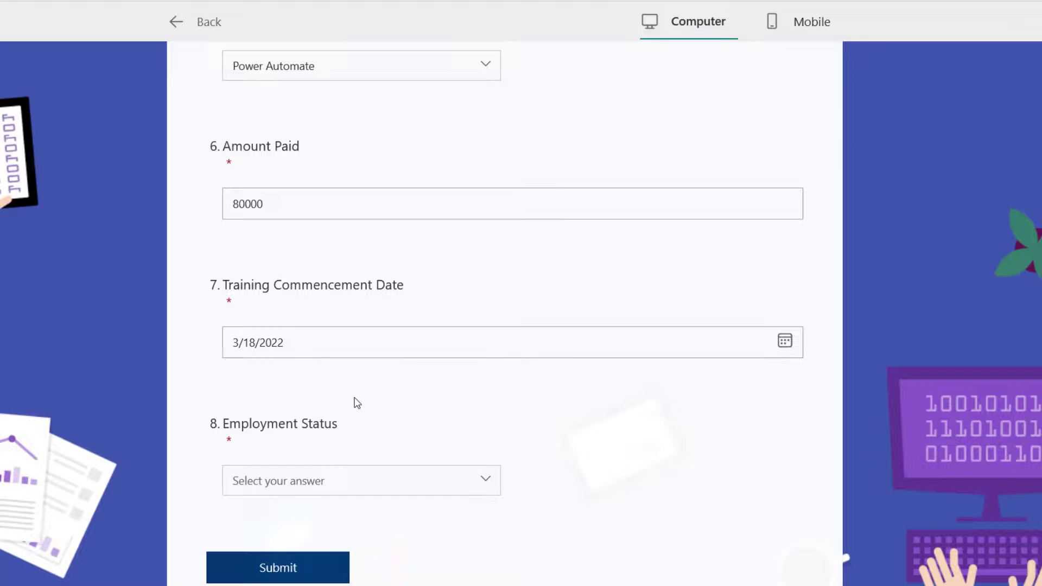
pyautogui.scroll(-2, 357, 402)
pyautogui.click(357, 393)
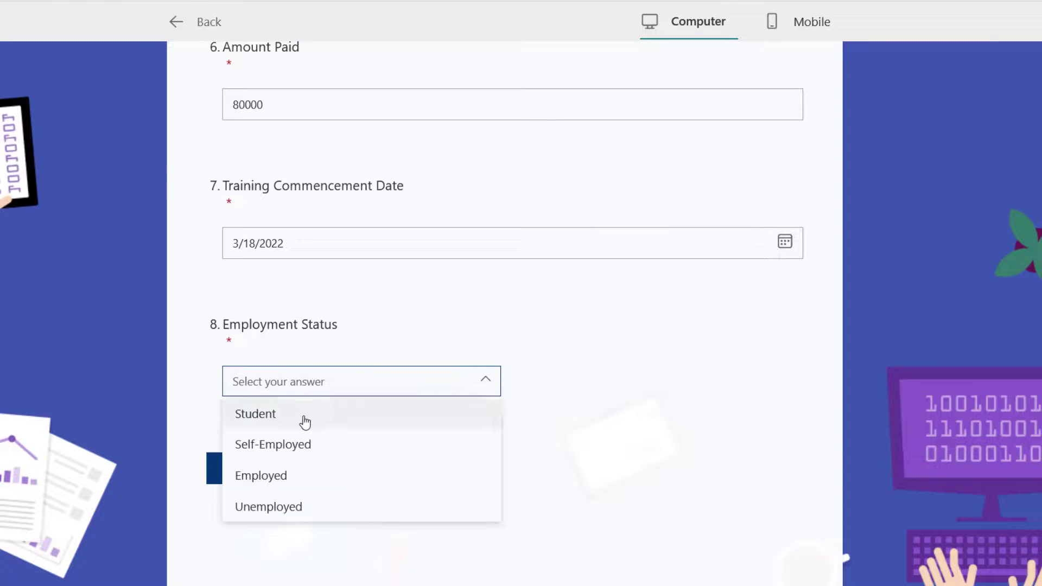
pyautogui.click(292, 476)
pyautogui.click(271, 476)
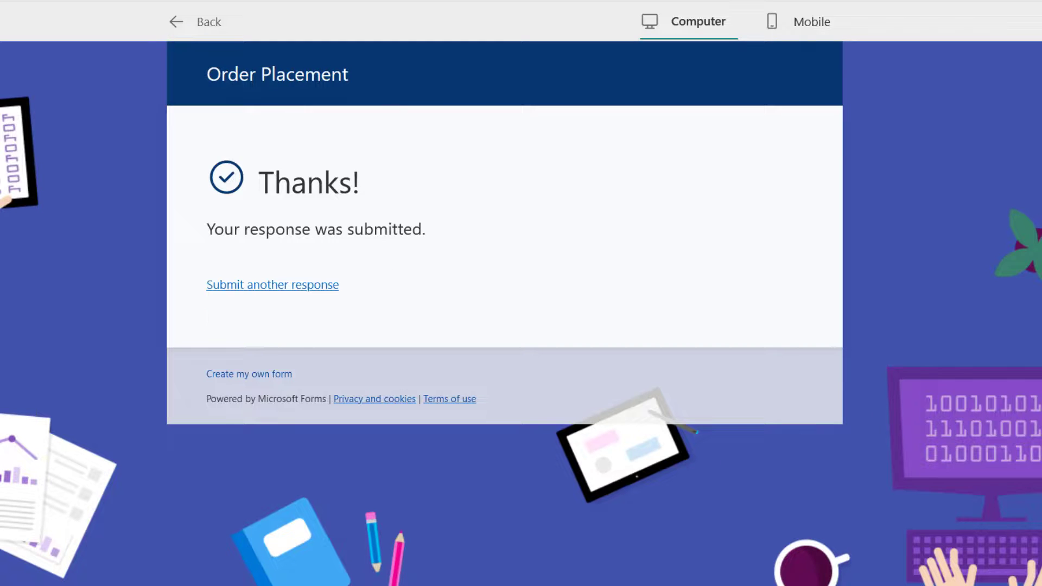
pyautogui.hotkey('ctrl', 'w')
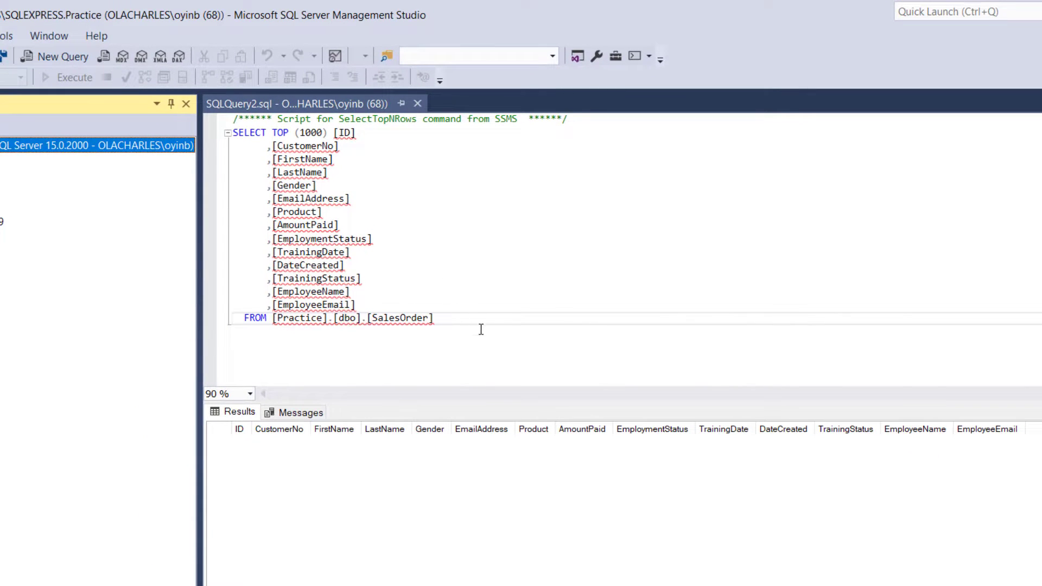
# Execute the SELECT TOP 1000 SalesOrder query and scroll the results to check the new row.
pyautogui.click(481, 329)
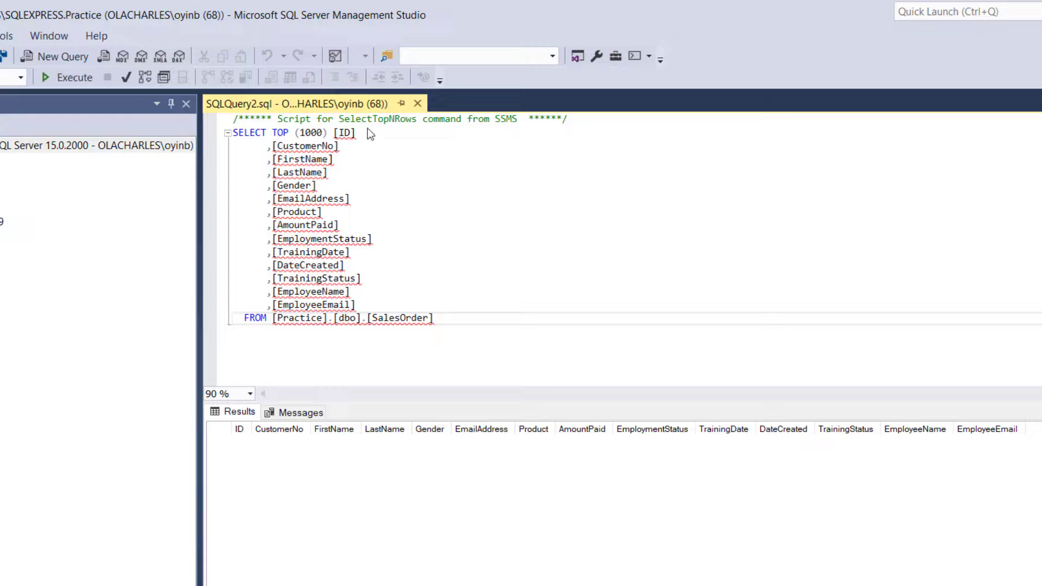
pyautogui.click(73, 77)
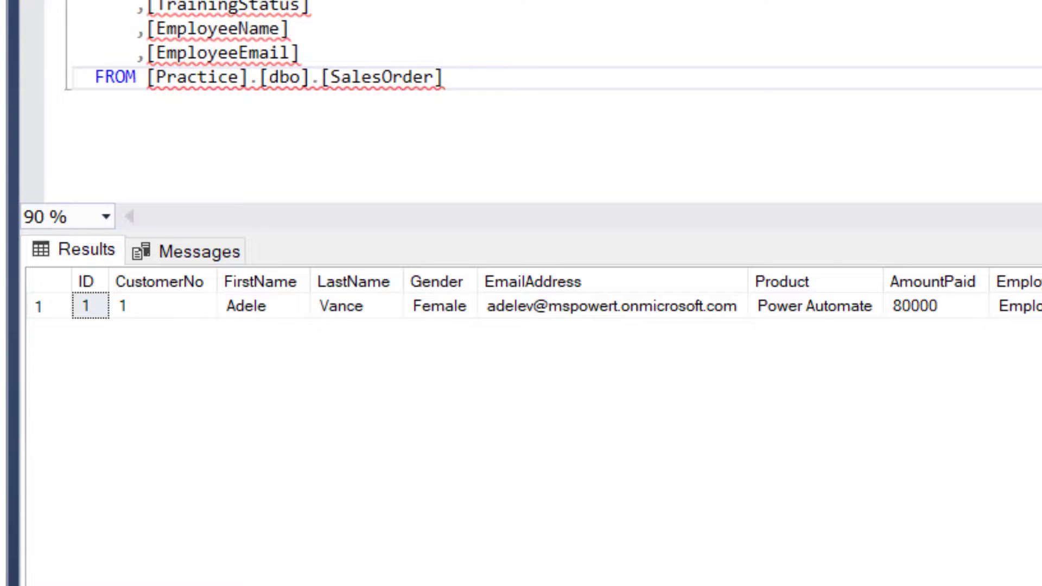
pyautogui.hscroll(1, 532, 304)
pyautogui.hscroll(3, 532, 304)
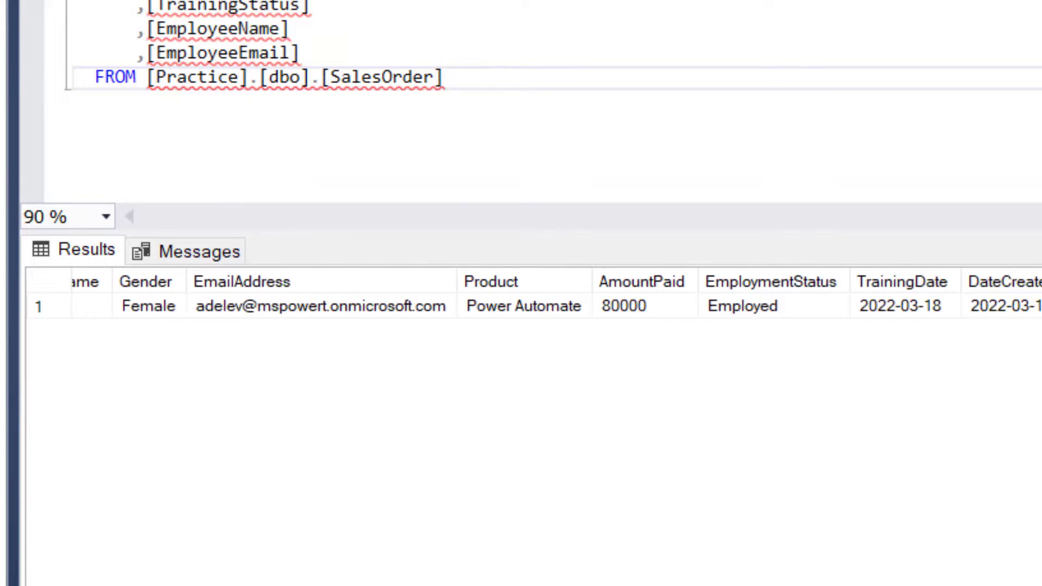